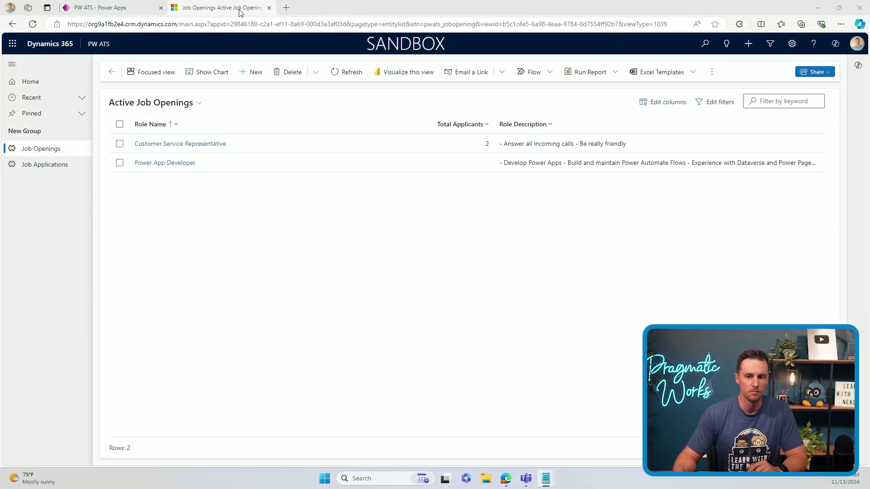
From Job Openings, open Customer Service Representative and recalculate its Total Applicants, which stays at 2
click(119, 13)
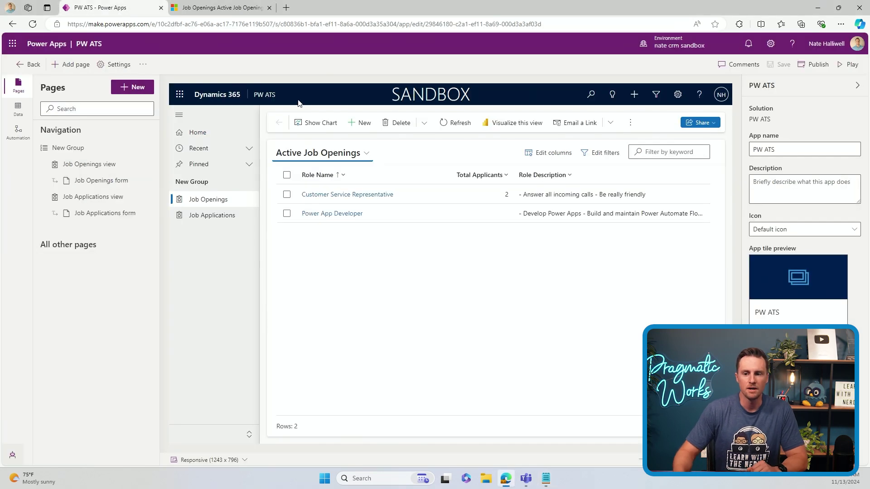
click(206, 9)
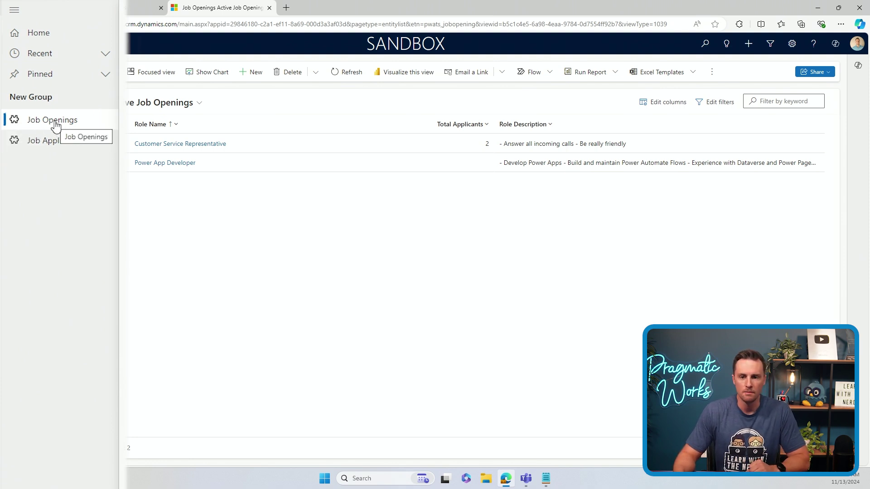
click(163, 145)
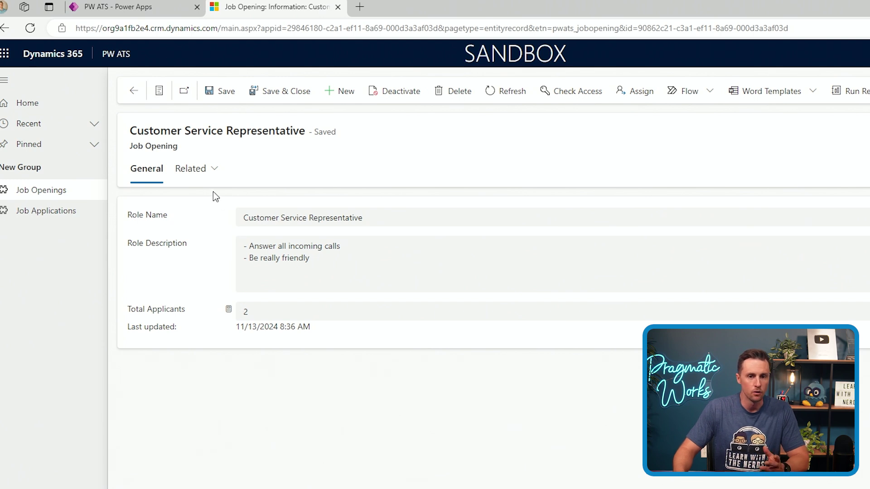
click(229, 313)
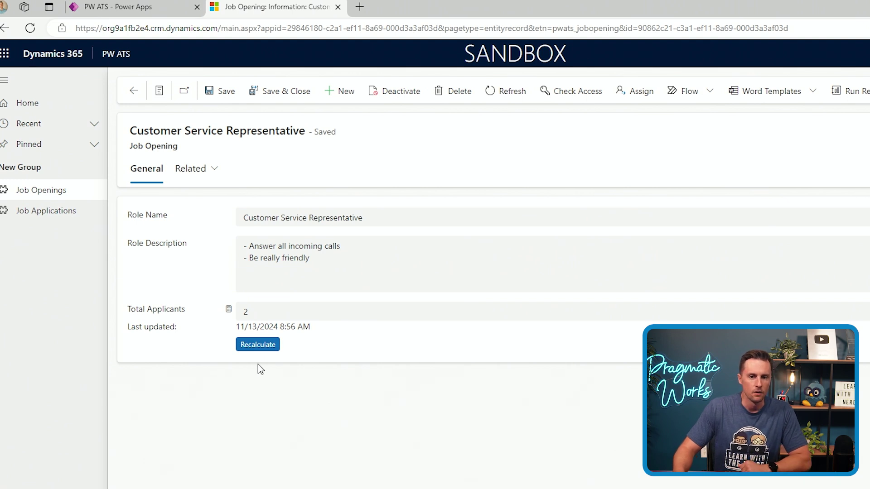
click(265, 344)
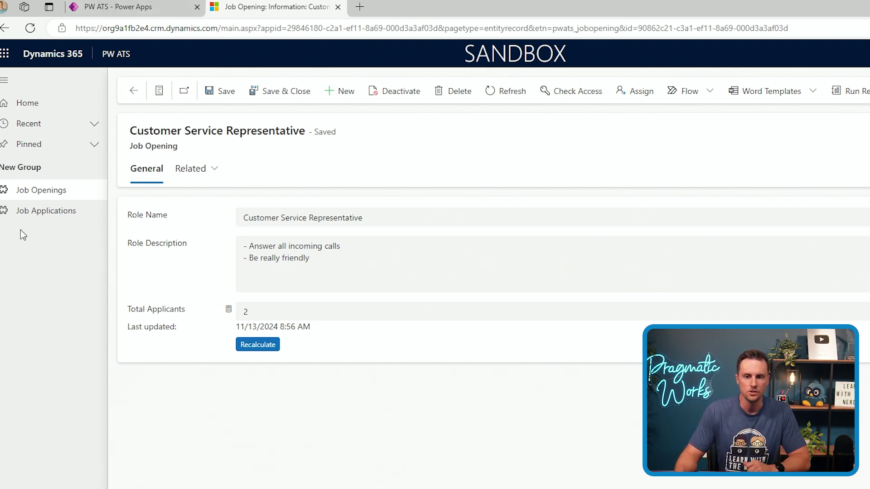
Save a new job application linked to Power App Developer with the applicant's name, then return to Job Openings
click(35, 217)
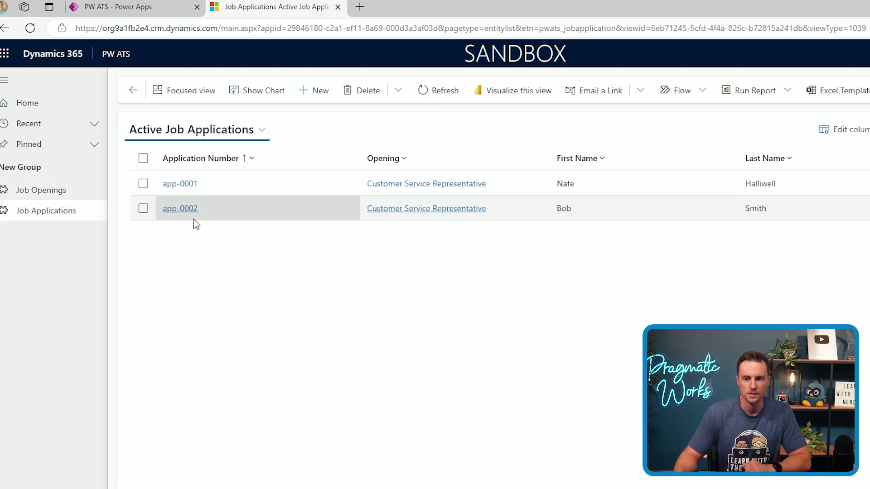
click(328, 95)
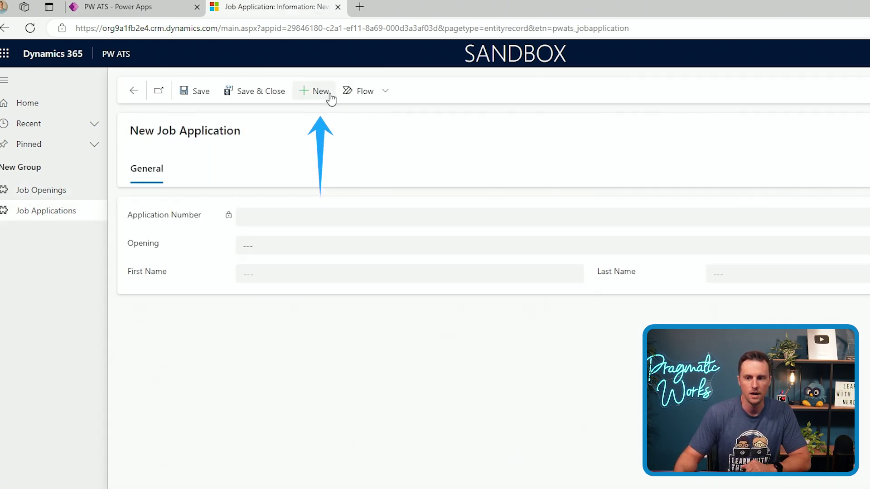
click(294, 253)
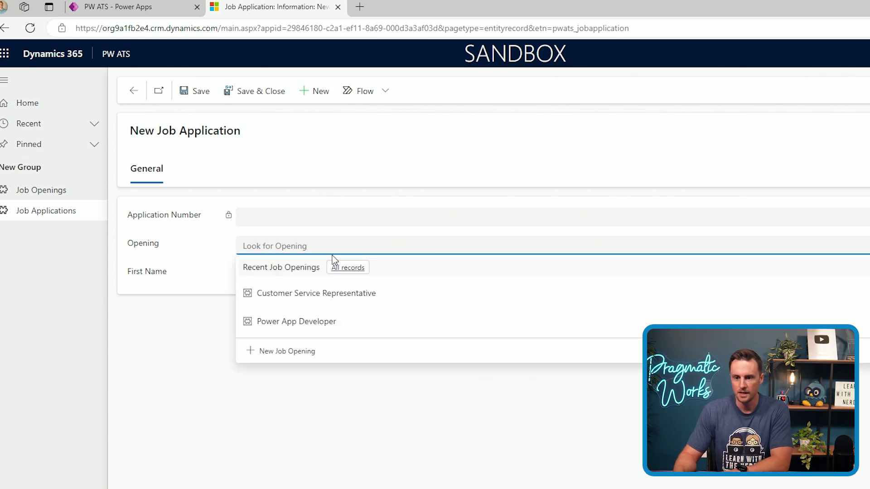
click(341, 325)
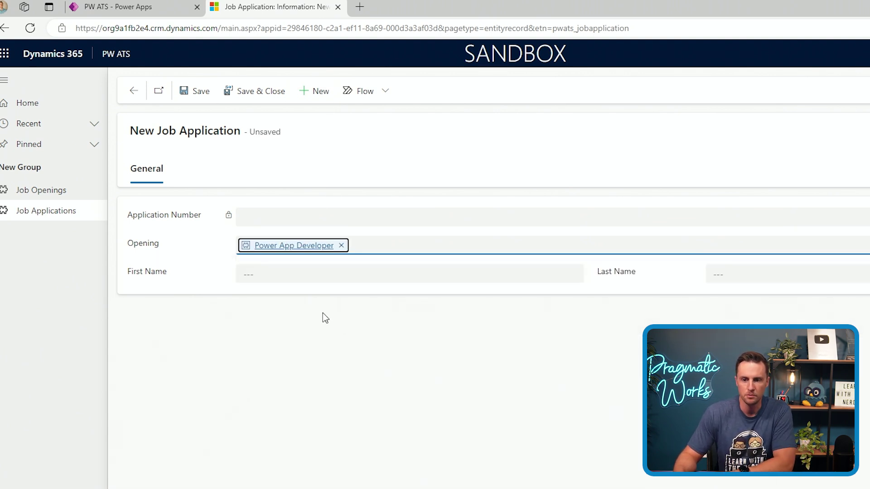
click(284, 271)
click(266, 312)
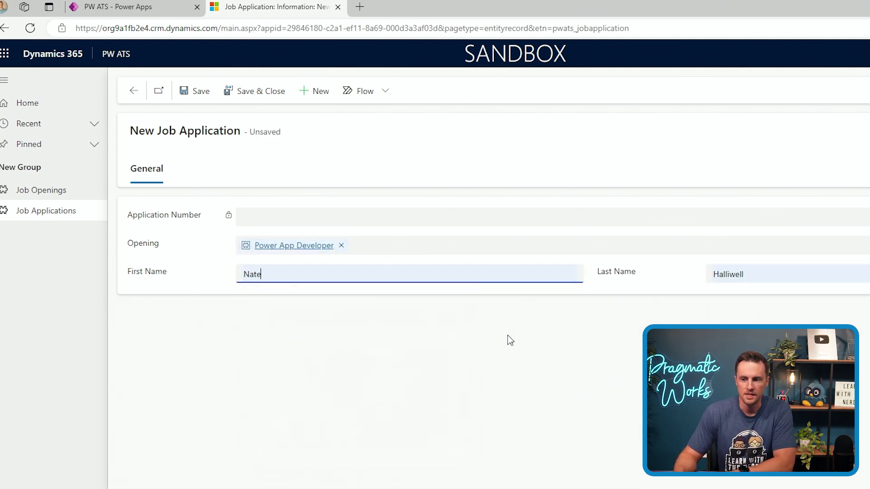
click(239, 92)
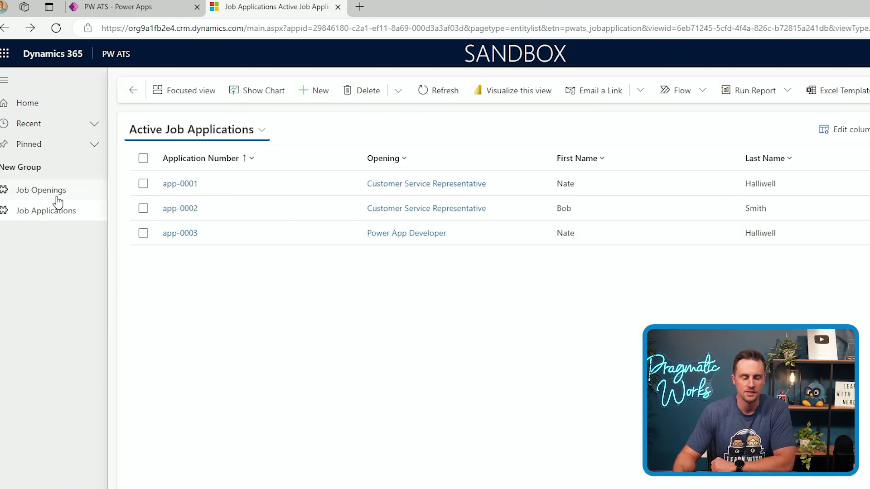
click(85, 198)
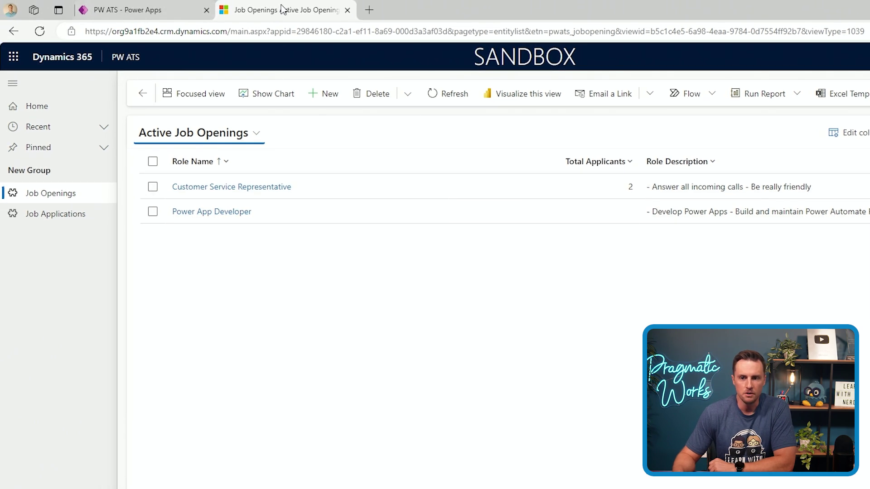
In the Power Apps PW ATS solution, create a new automated cloud flow
click(129, 9)
click(35, 83)
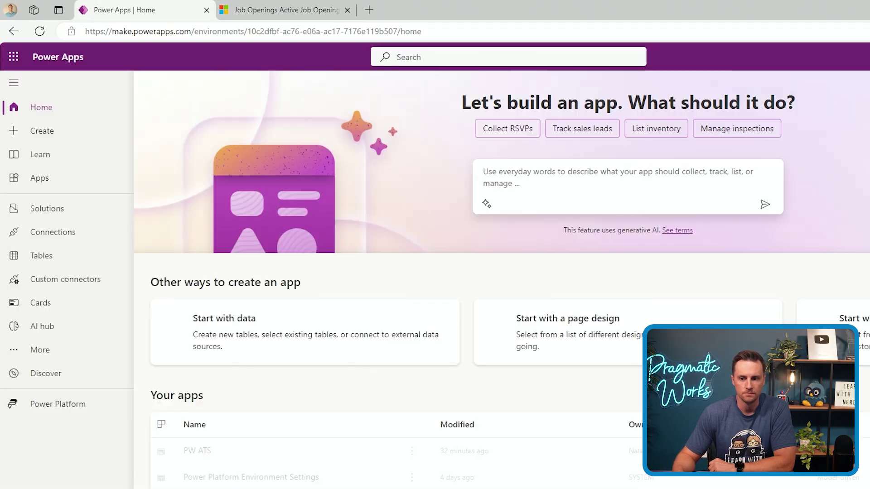
click(23, 212)
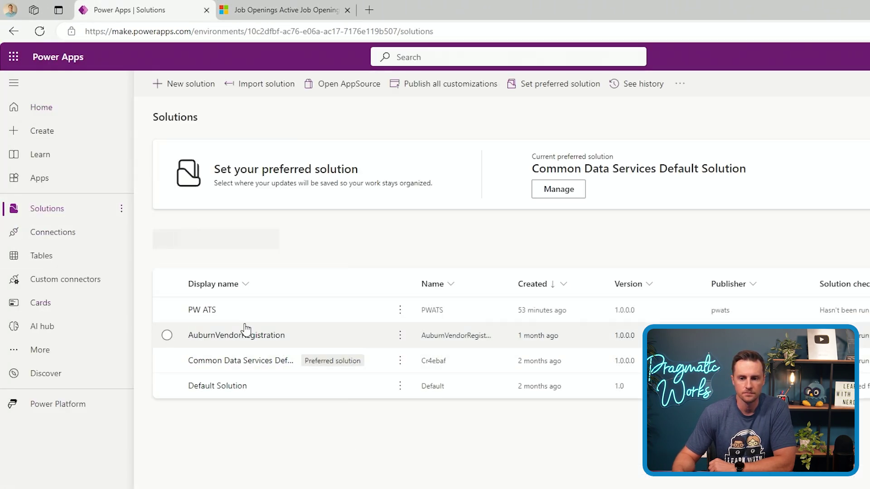
click(202, 310)
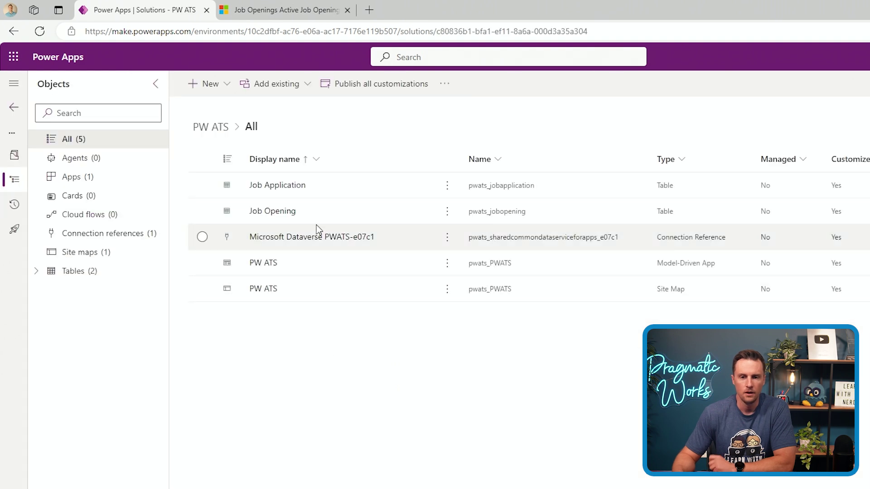
click(220, 90)
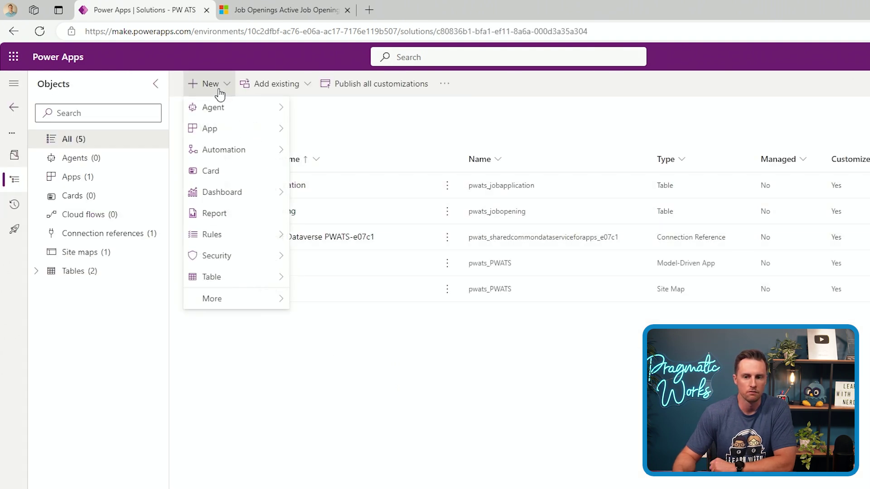
mouse_move(244, 152)
mouse_move(339, 156)
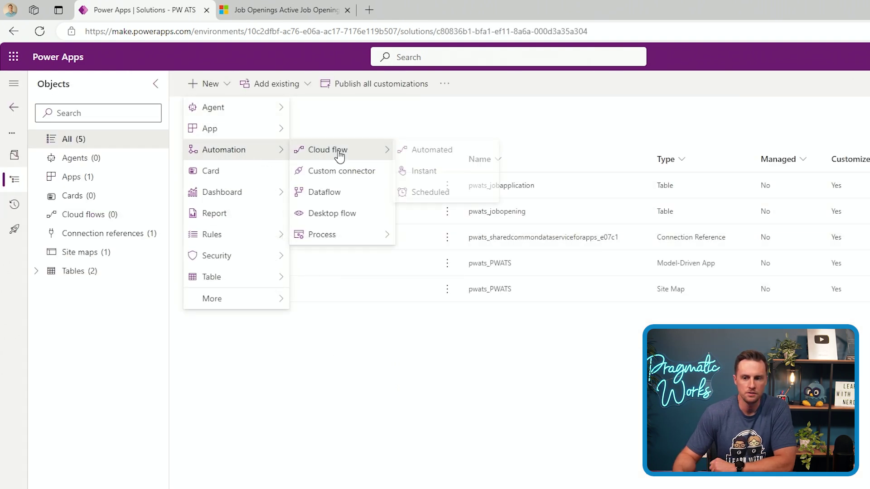
click(474, 153)
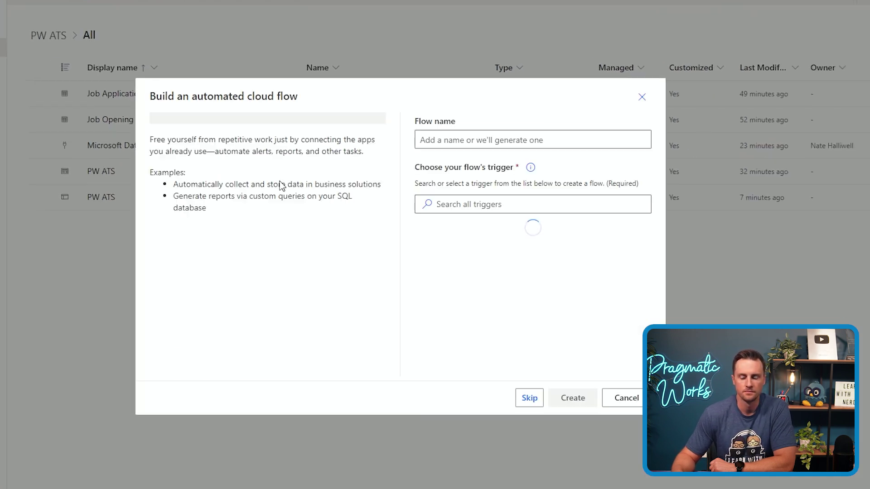
Name the flow 'AutoCalc Job Applicants' and search the triggers for 'dataverse'
click(495, 144)
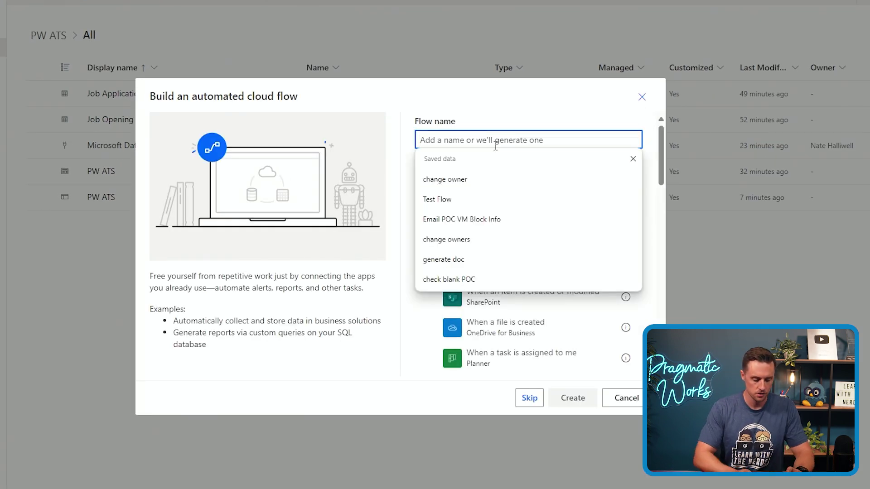
text(AutoCalc)
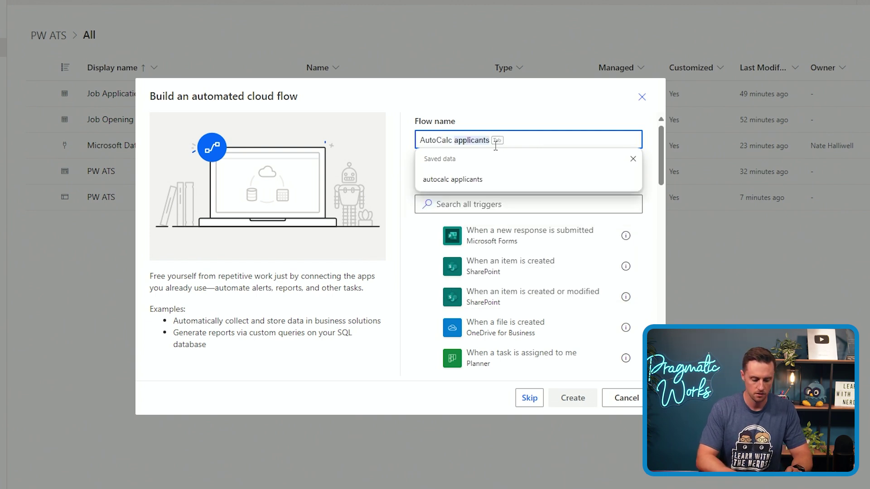
text( Job Ap)
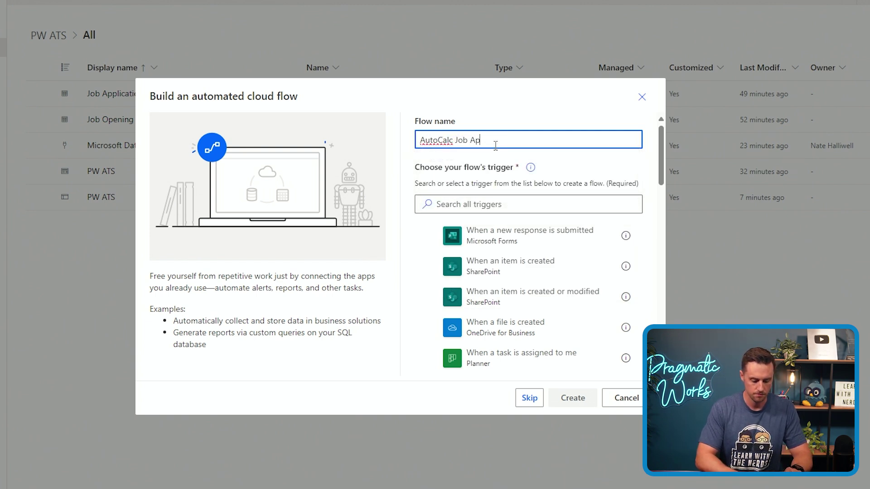
text(plicants)
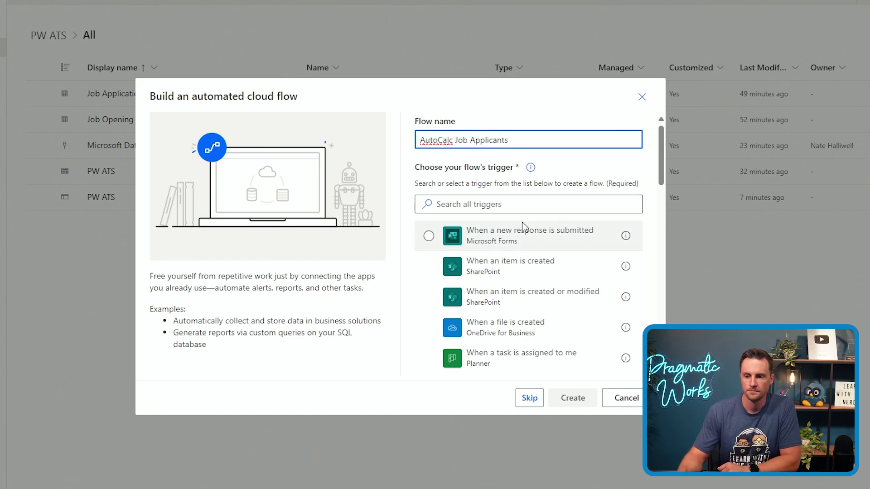
drag(519, 229, 538, 202)
click(541, 202)
text(dataverse)
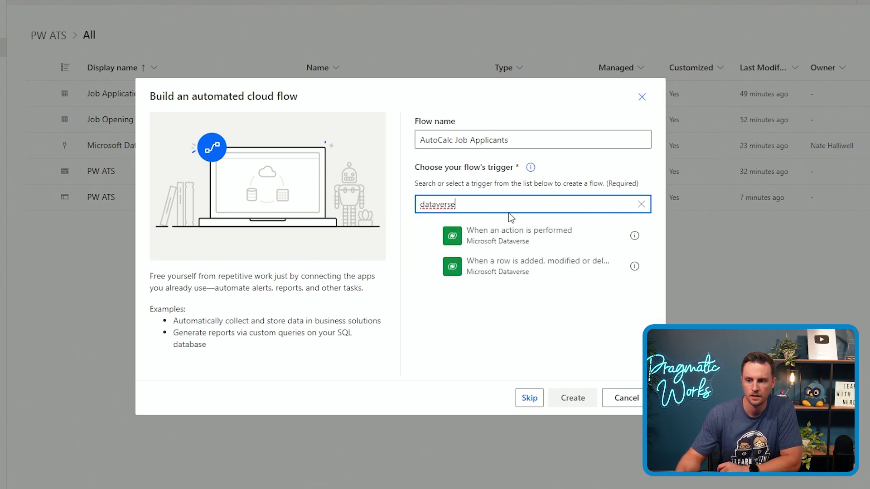
Use the Dataverse trigger for Added rows on the Job Applications table at Organization scope, then add a new step
click(531, 271)
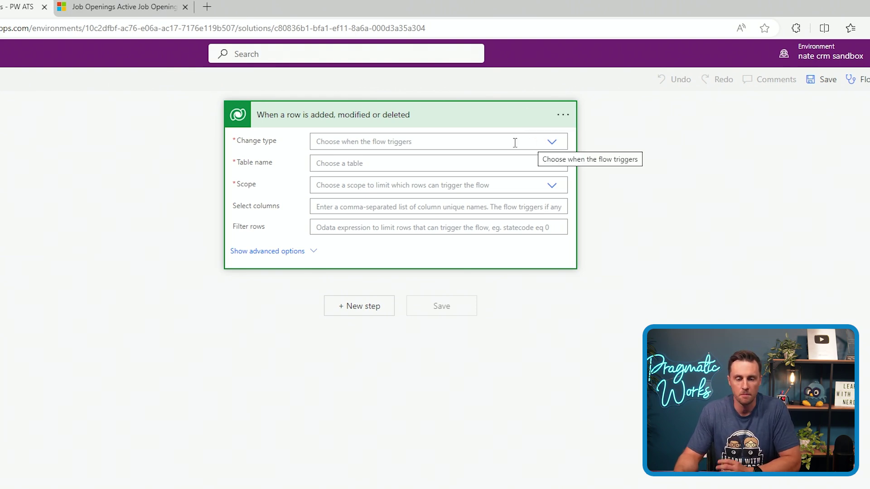
click(551, 143)
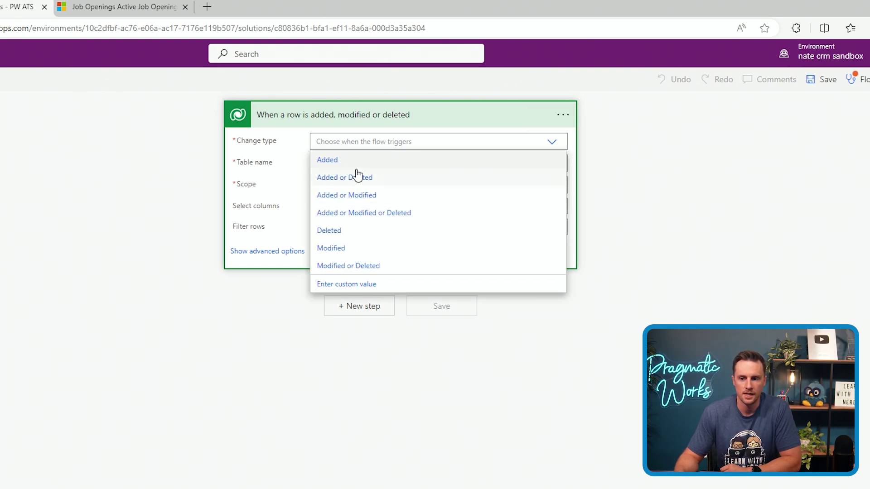
click(359, 159)
click(345, 163)
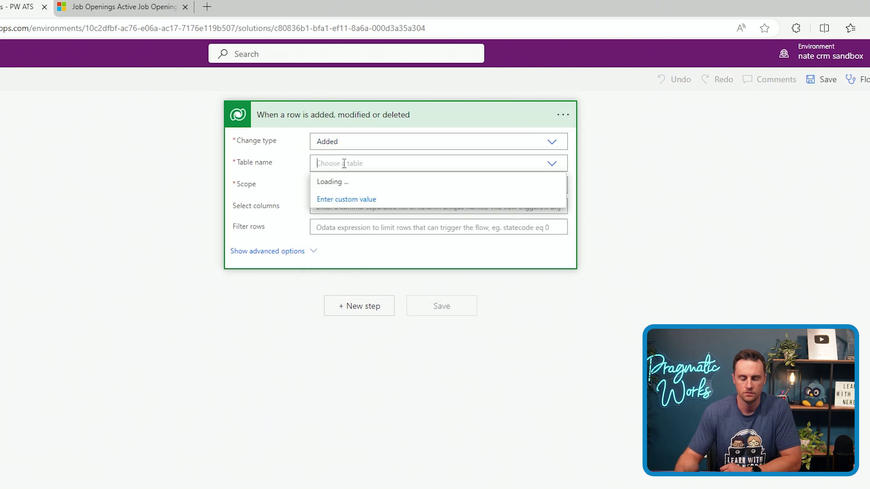
text(job ap)
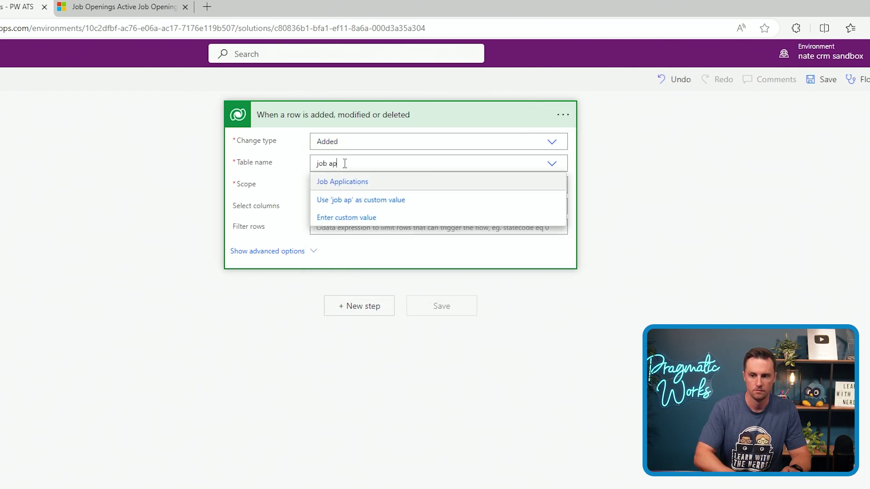
text(p)
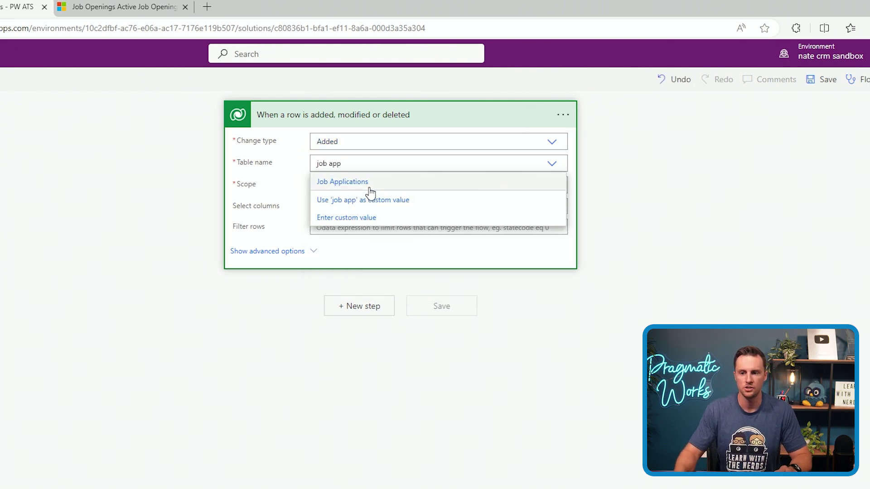
click(370, 183)
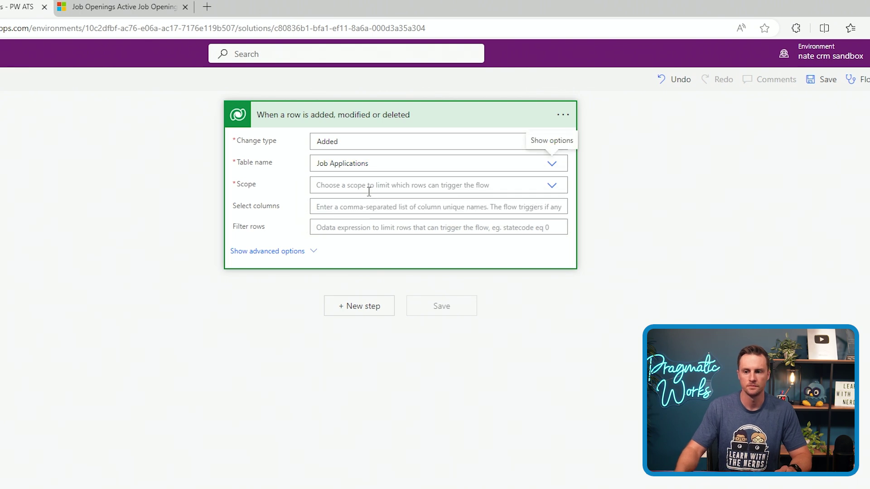
click(371, 189)
click(364, 222)
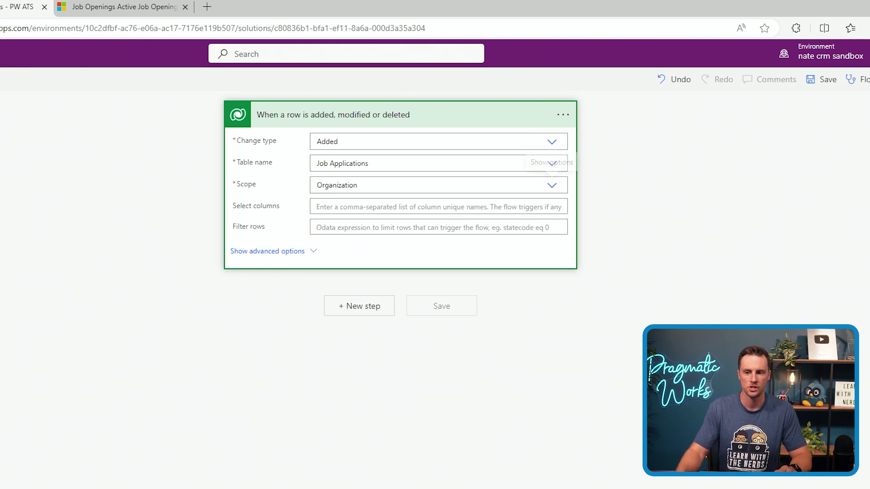
click(358, 306)
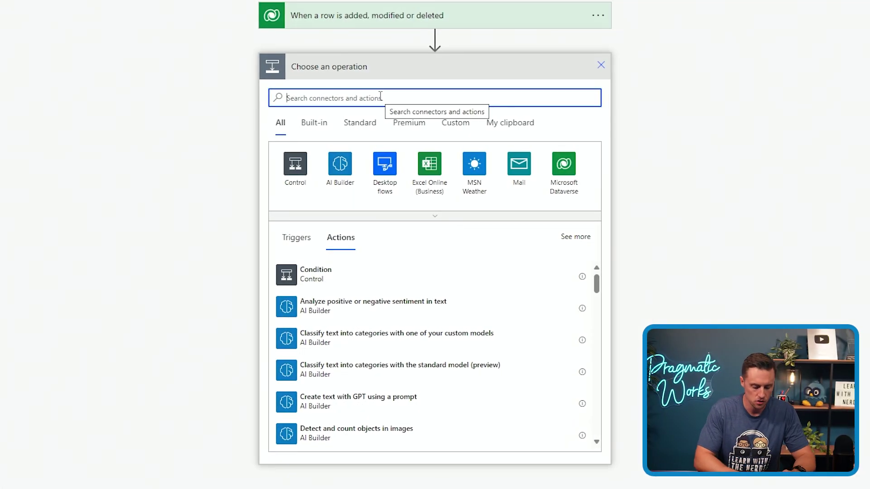
Search 'http' and add Invoke an HTTP request from HTTP with Microsoft Entra ID (preauthorized)
text(http)
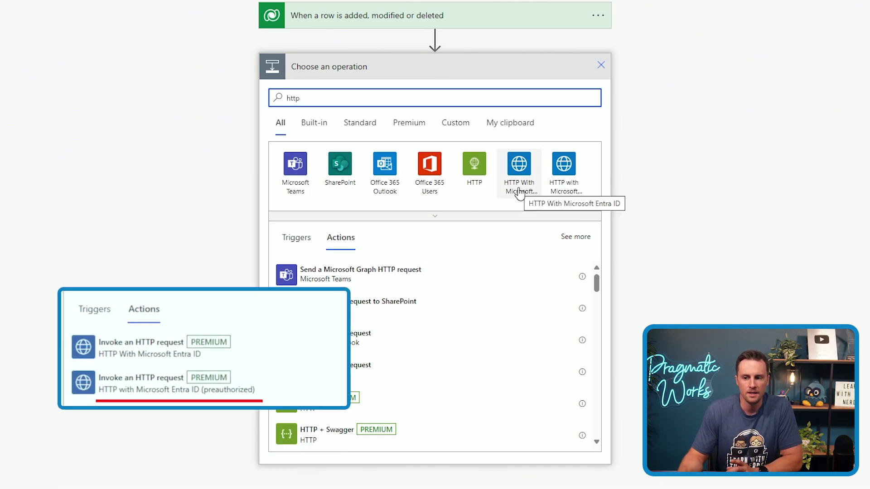
click(569, 178)
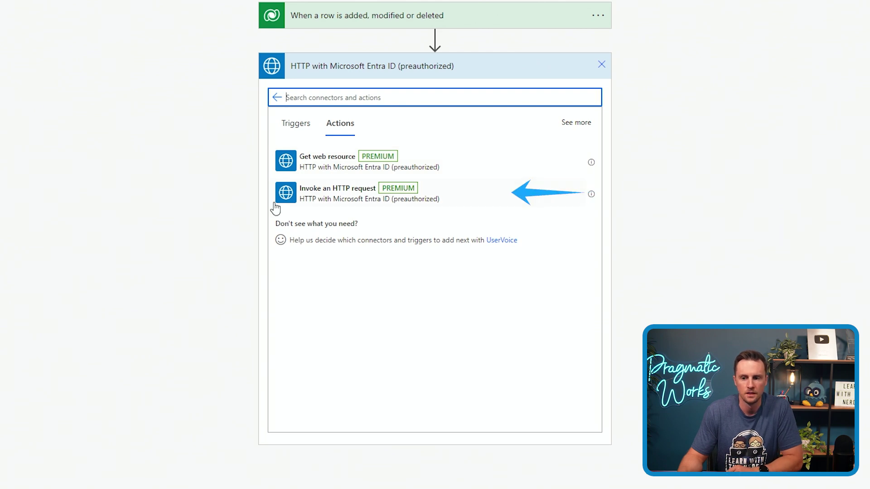
click(340, 200)
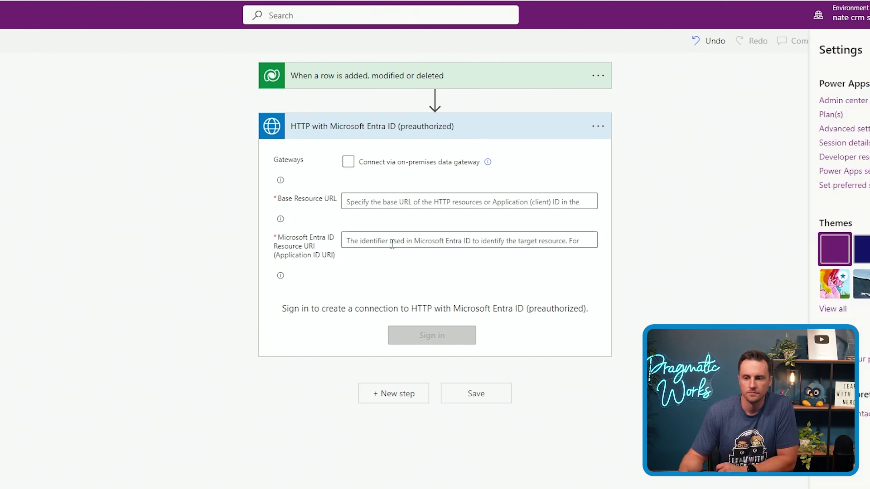
Select the HTTP step card to move focus off the Resource URI field
click(400, 229)
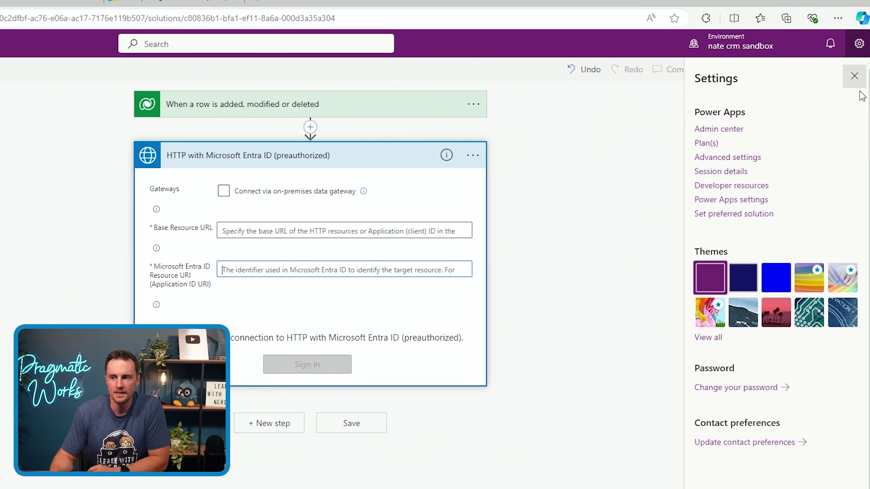
Copy the Web API endpoint base URL from Developer resources into the Base Resource URL field
click(855, 76)
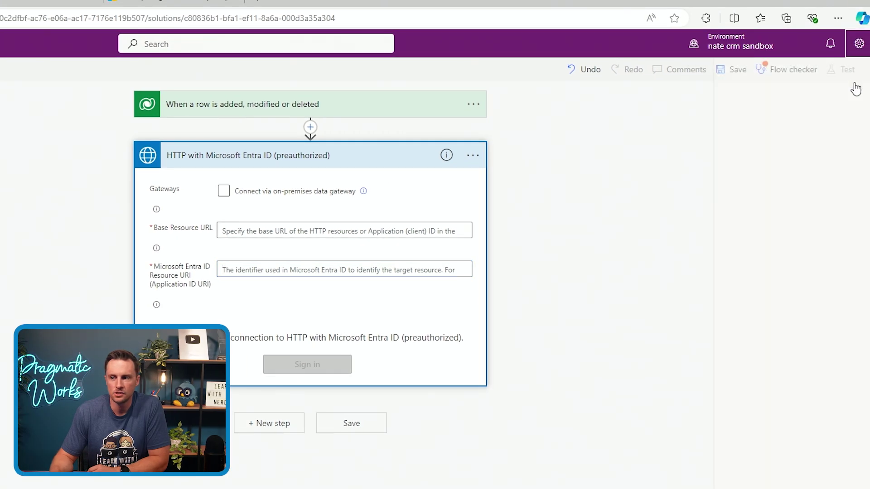
click(865, 47)
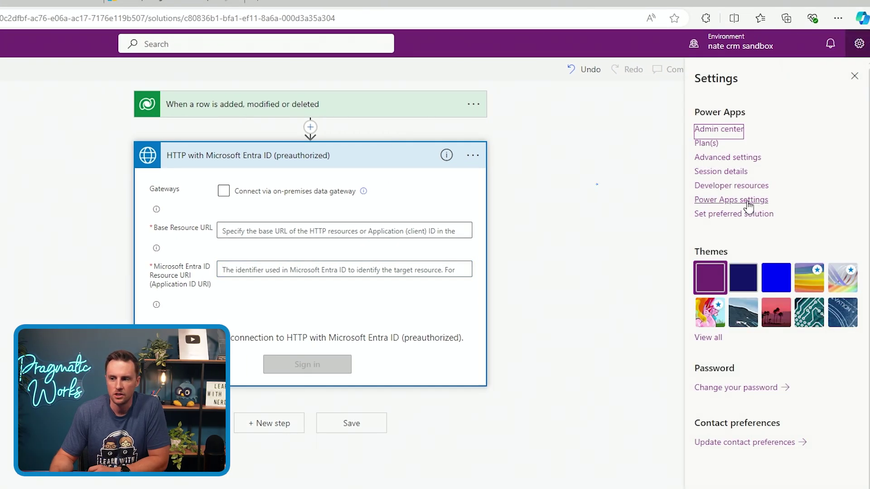
click(746, 188)
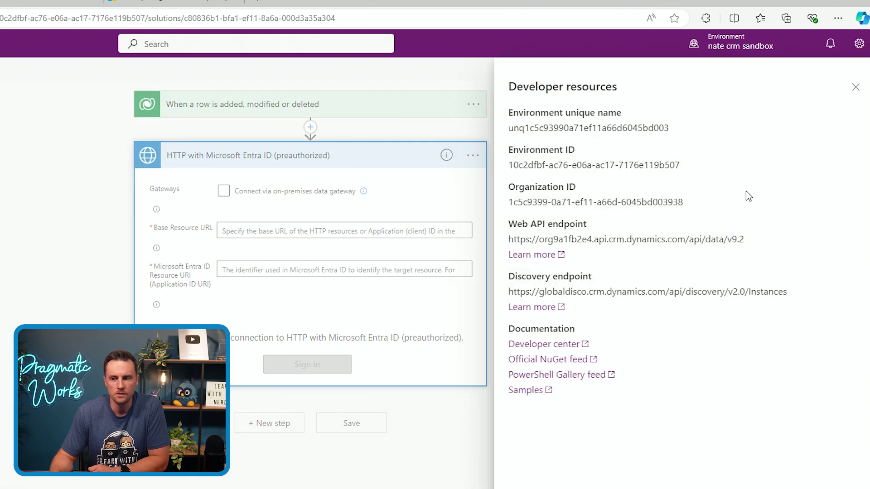
drag(509, 226, 587, 225)
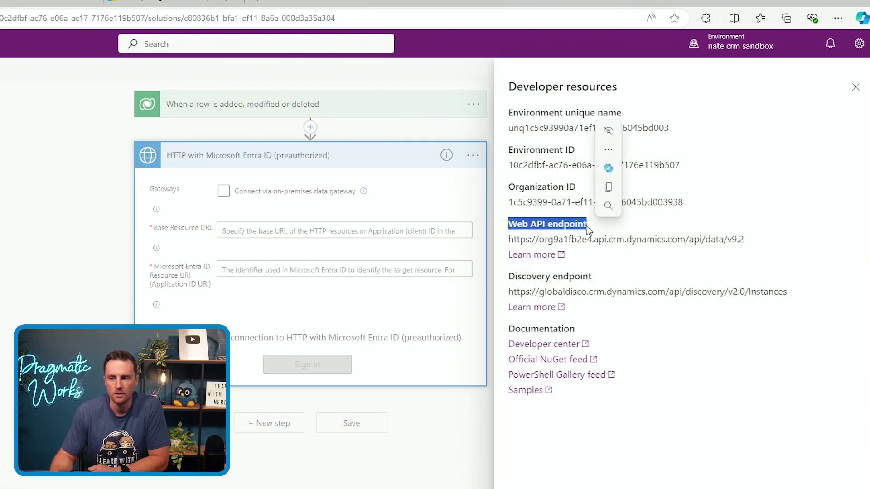
click(510, 243)
drag(510, 241, 690, 245)
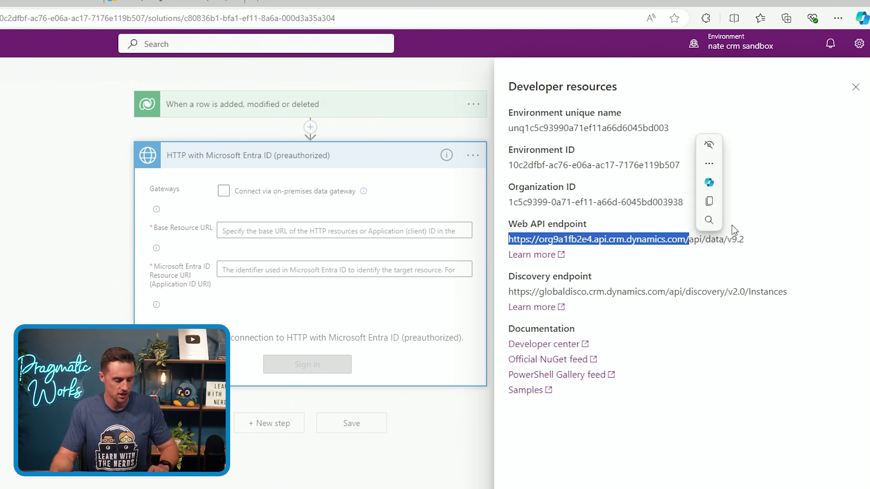
key(ctrl+c)
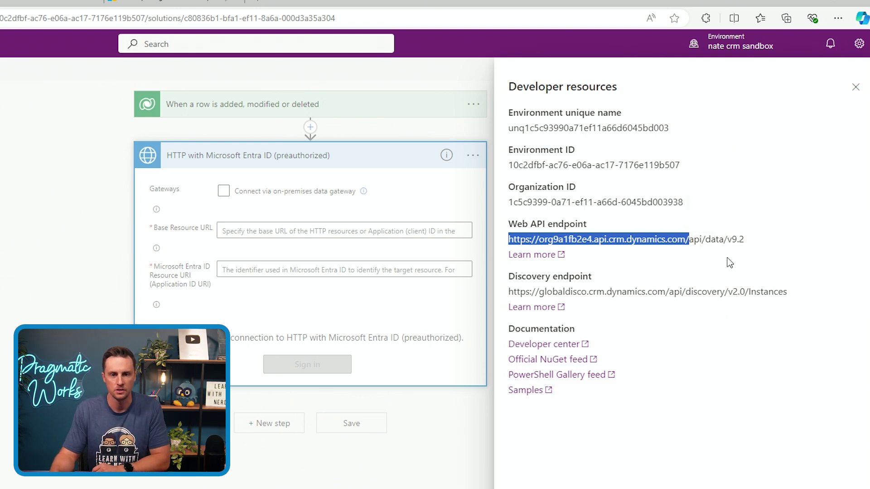
click(271, 236)
click(299, 230)
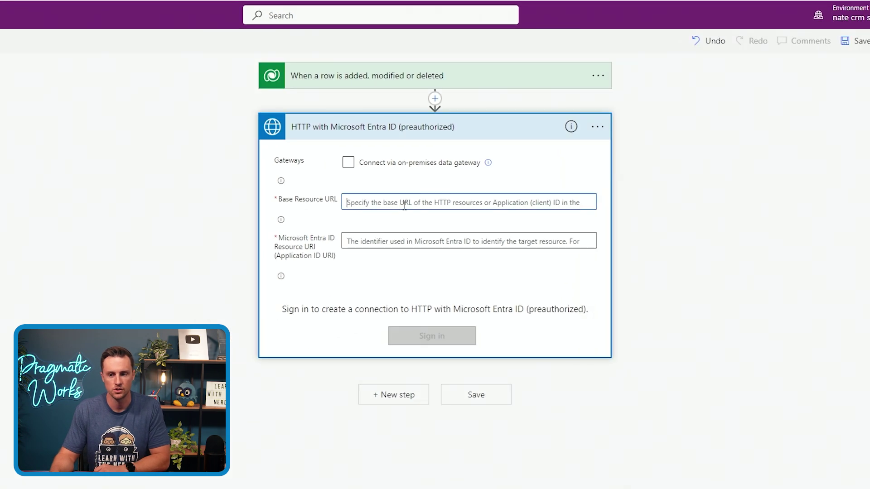
Paste the org URL into Base Resource URL and Entra ID Resource URI, then sign in
key(ctrl+v)
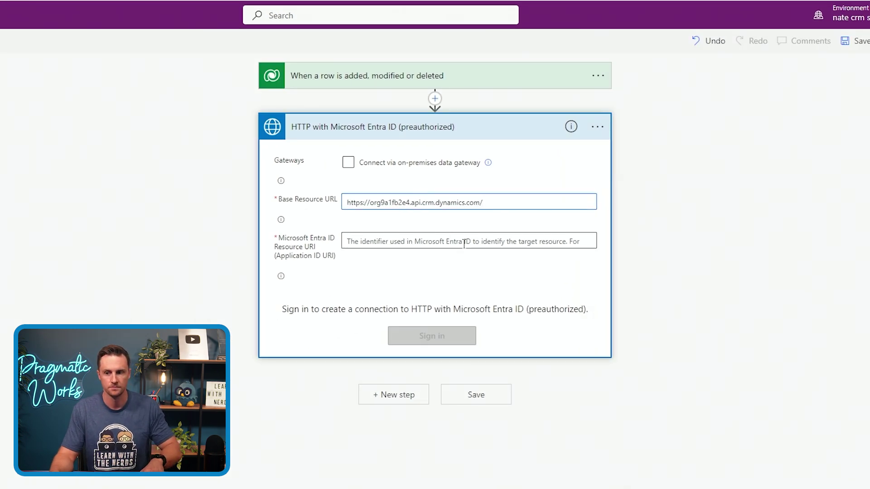
click(461, 238)
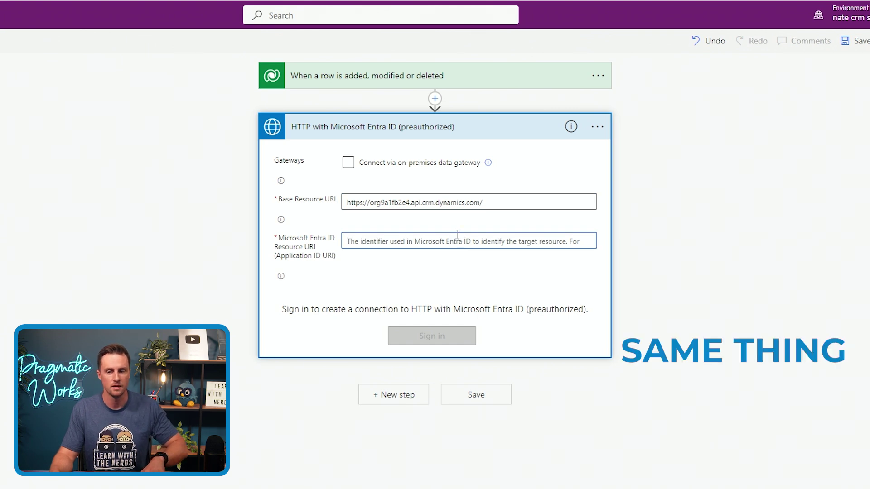
key(ctrl+v)
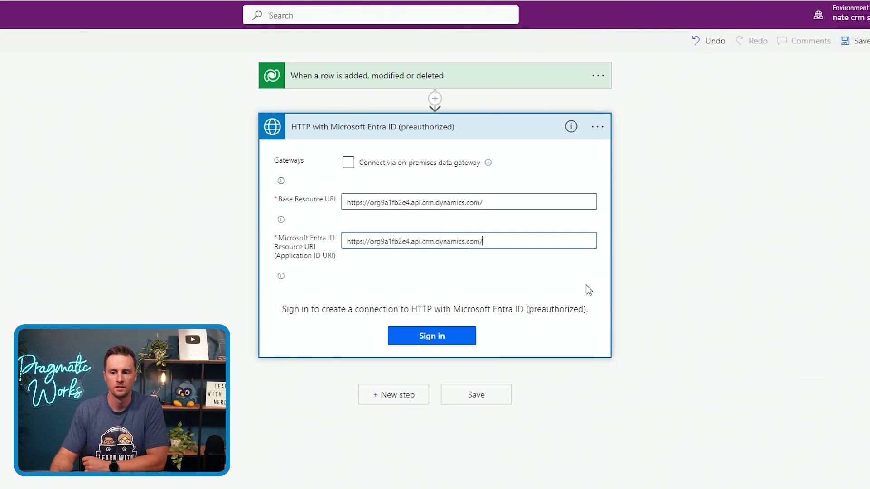
click(444, 336)
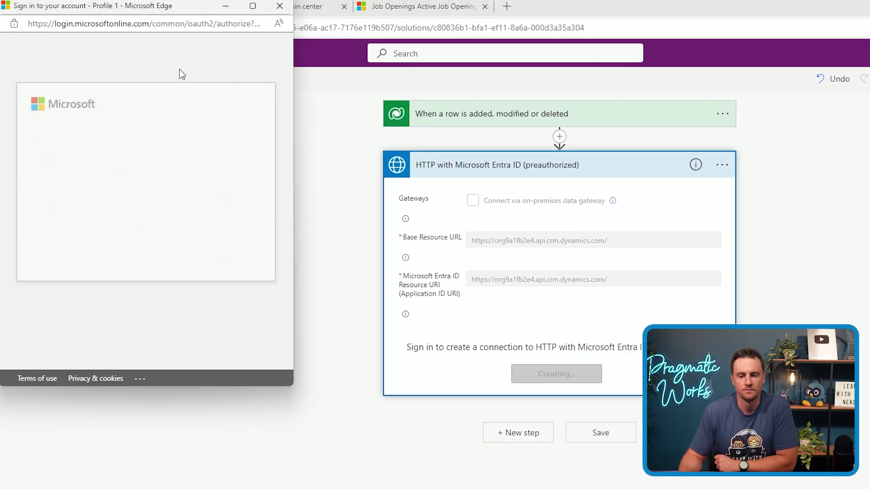
click(157, 160)
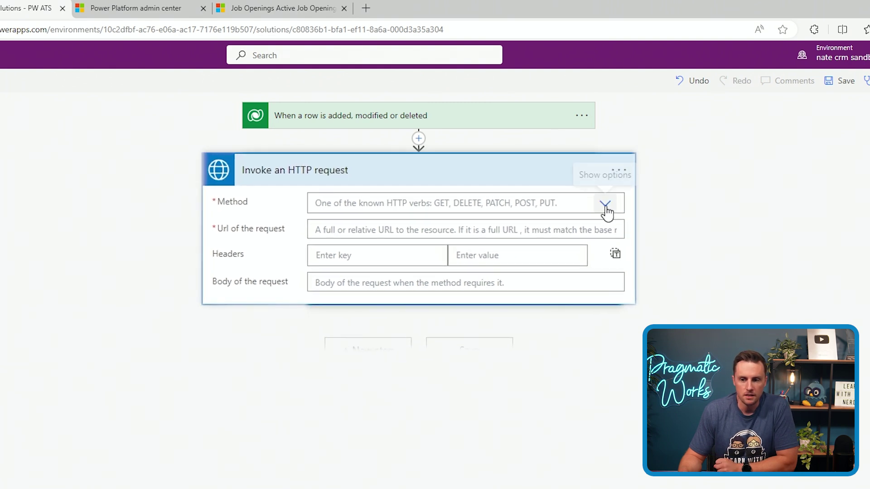
Set the HTTP request Method to GET
click(570, 194)
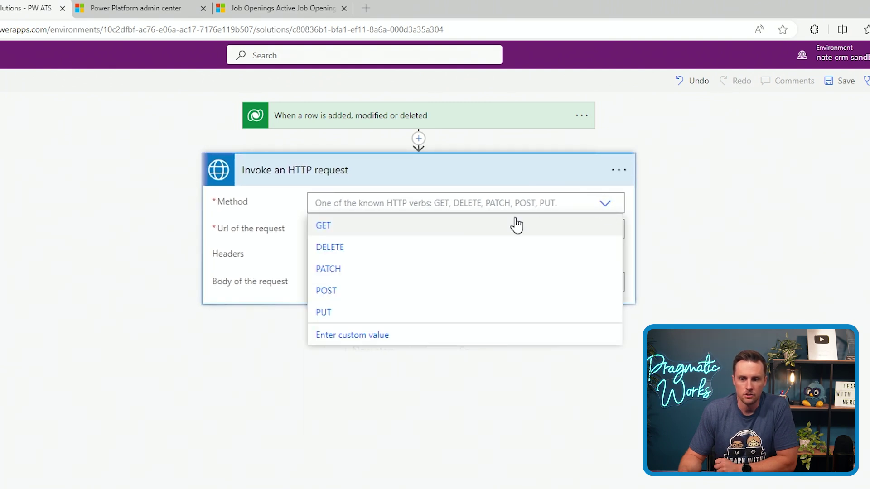
click(392, 232)
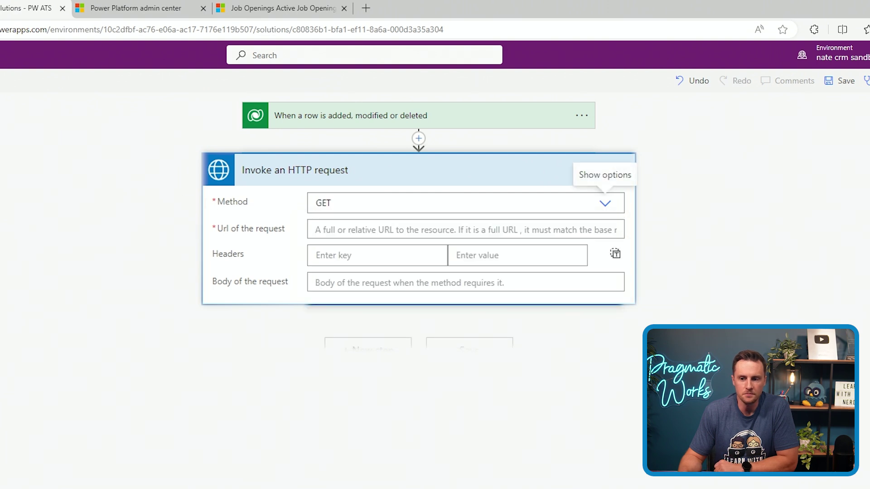
click(317, 230)
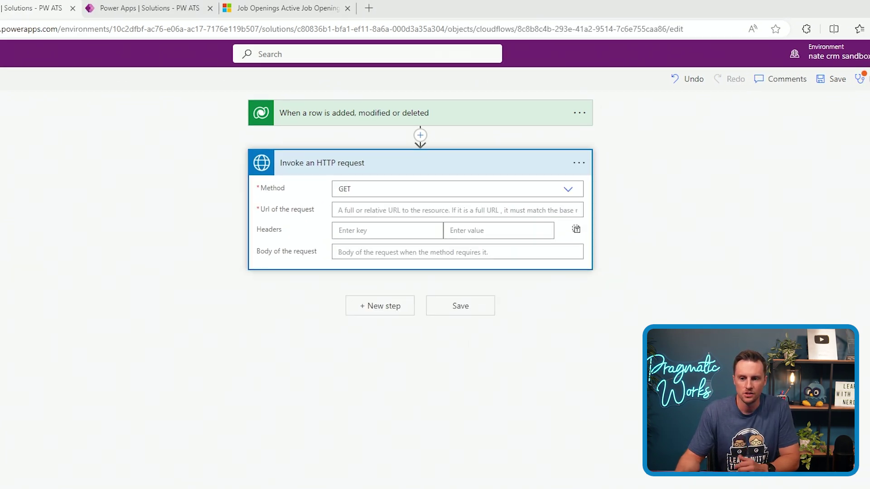
In Notepad, select the saved base URL on the first line
mouse_move(552, 483)
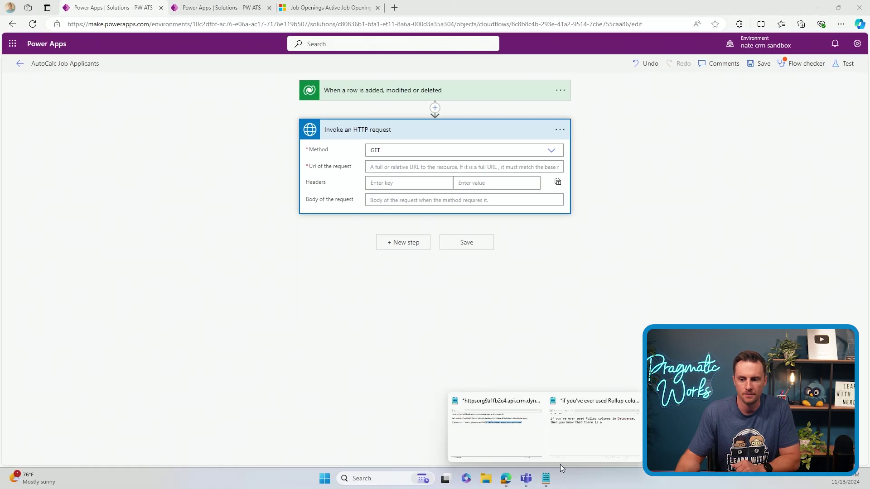
click(510, 414)
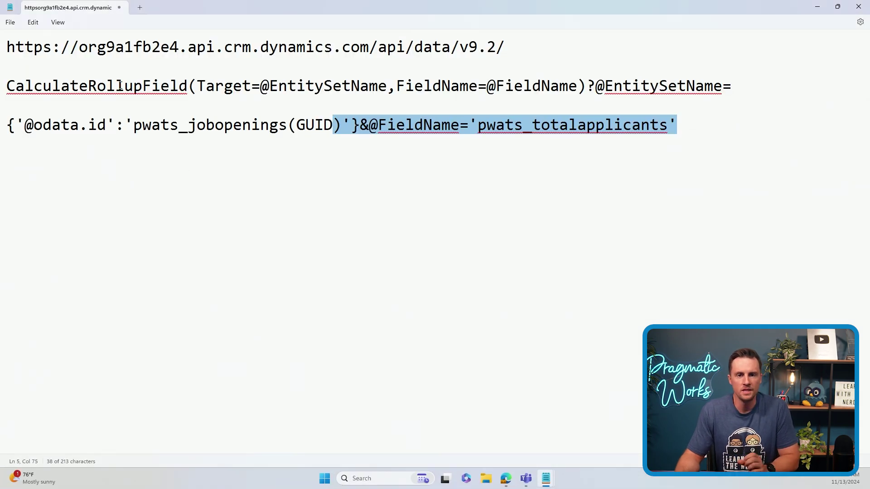
click(34, 46)
drag(7, 47, 498, 56)
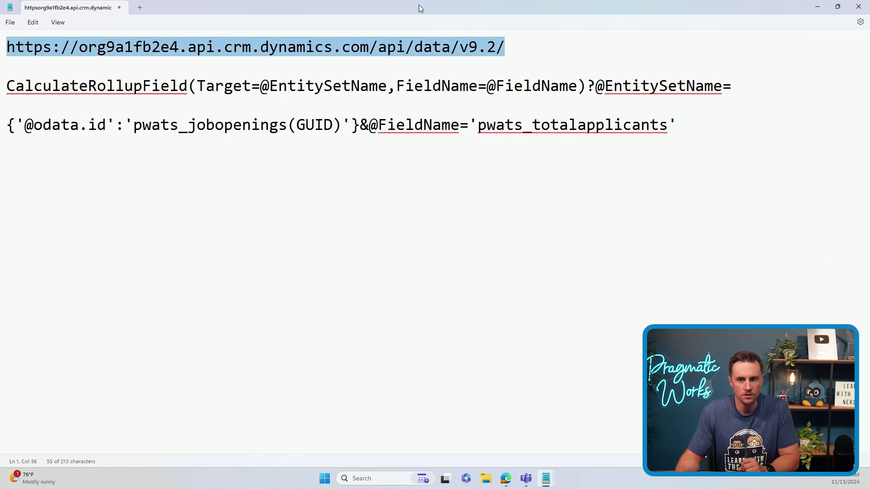
Open Developer resources in Power Apps and highlight the Web API endpoint URL to compare
drag(425, 4, 489, 180)
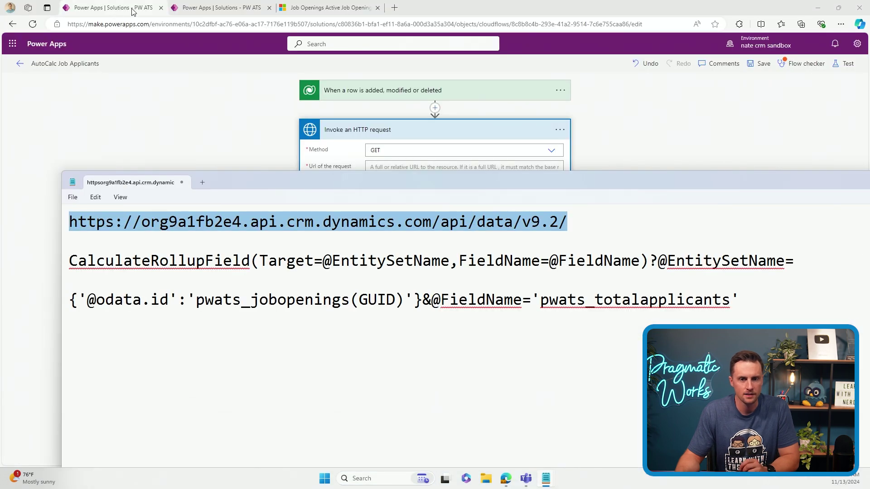
click(175, 8)
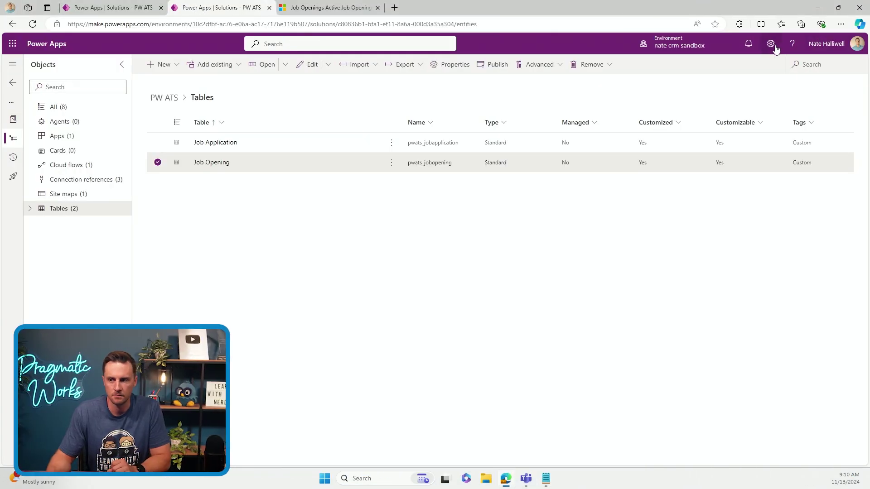
click(771, 45)
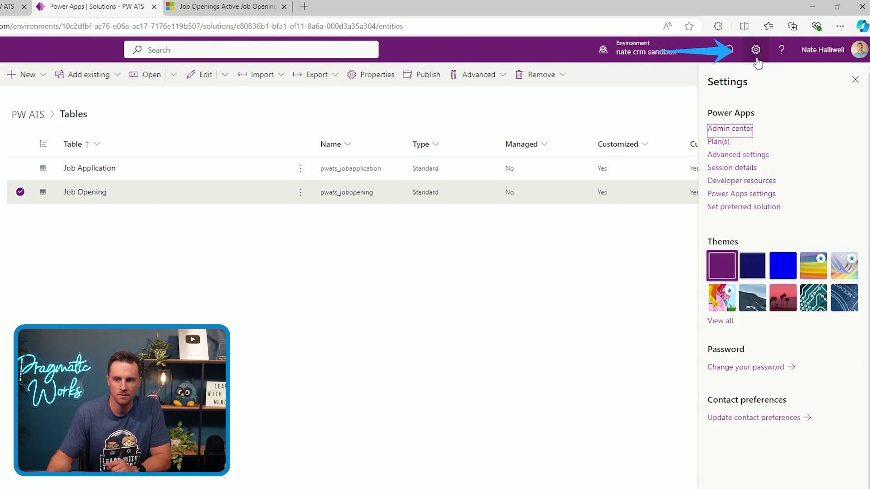
click(757, 180)
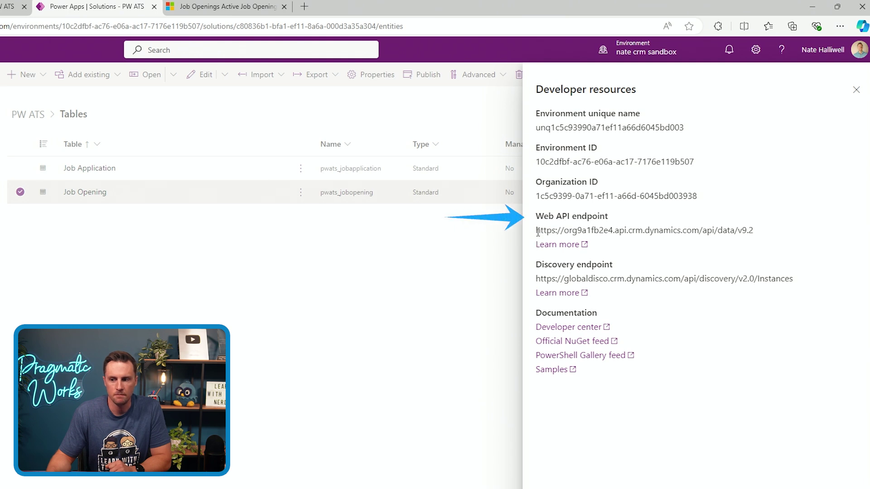
drag(535, 230, 761, 240)
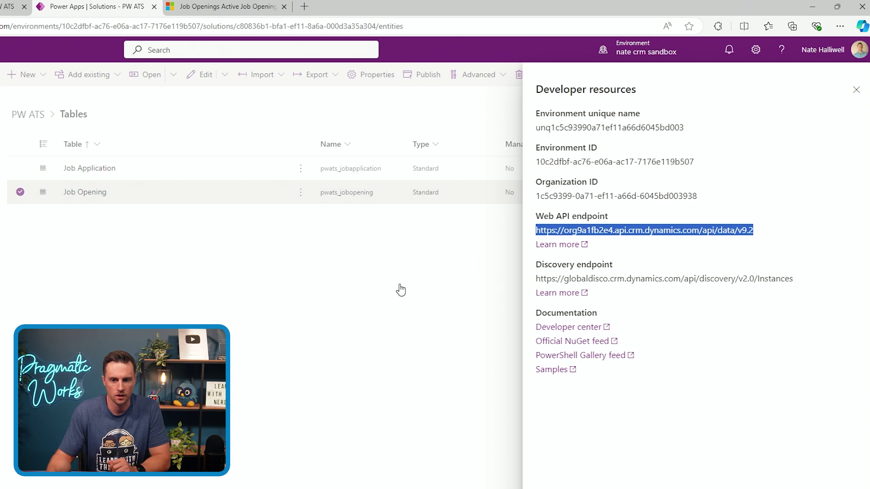
Back in Notepad, select pwats_jobopenings in the target reference
mouse_move(541, 485)
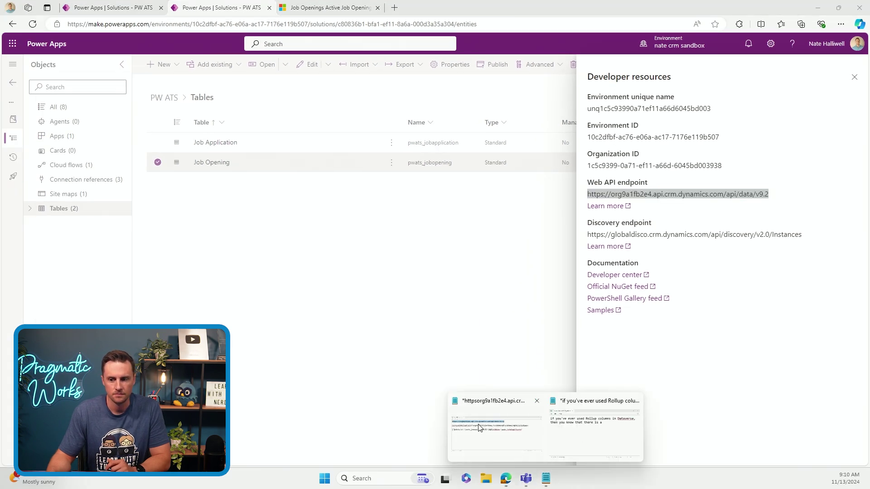
click(496, 428)
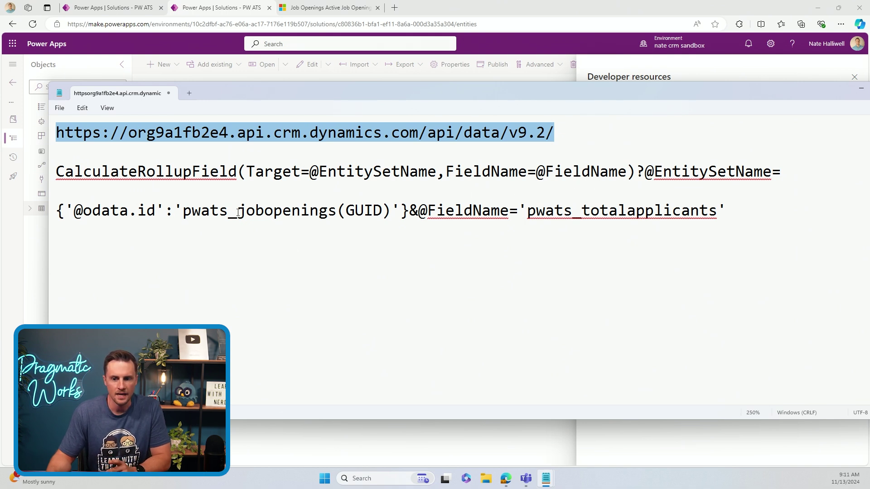
drag(186, 211, 340, 211)
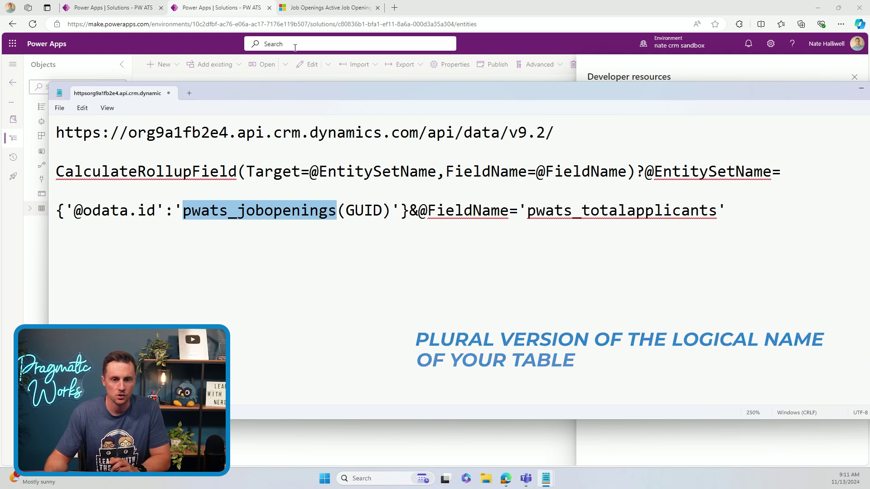
Close developer resources and copy the Job Opening table's logical name via Advanced > Tools
click(204, 9)
click(335, 262)
click(507, 164)
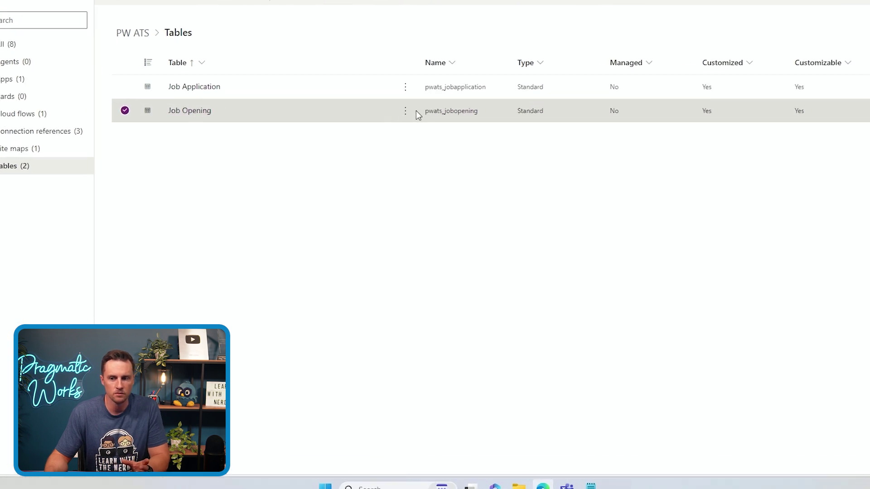
click(407, 112)
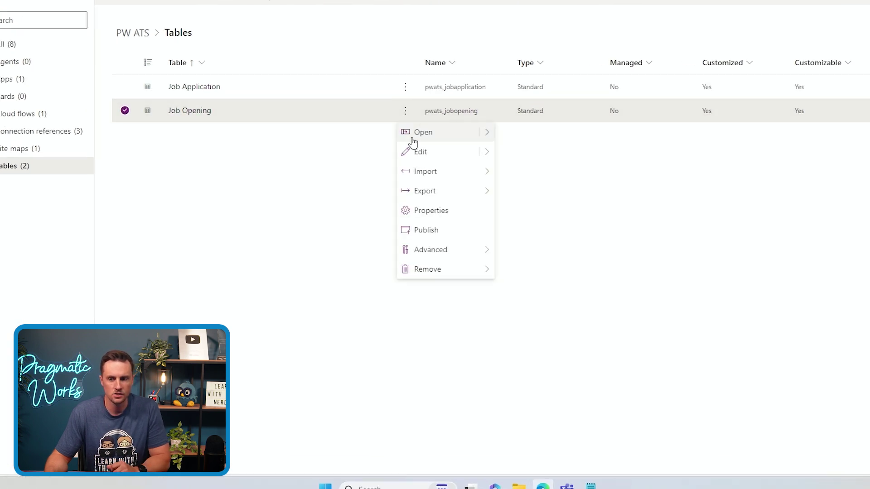
mouse_move(430, 251)
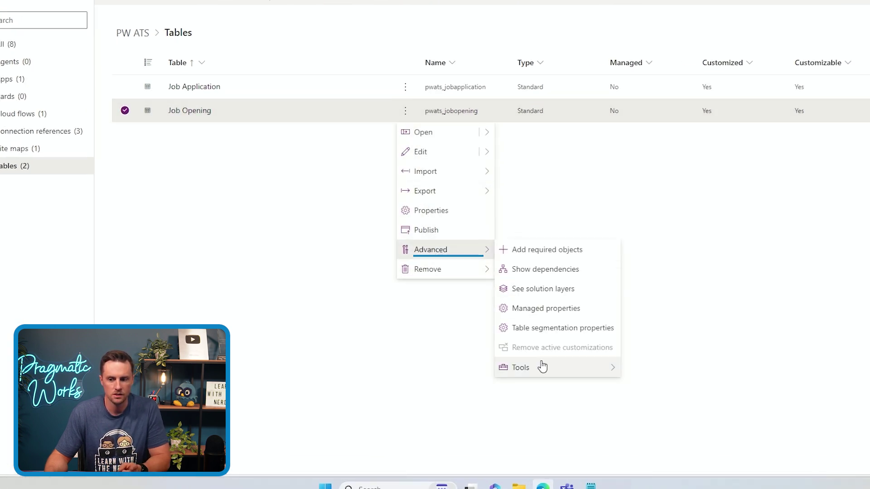
mouse_move(542, 370)
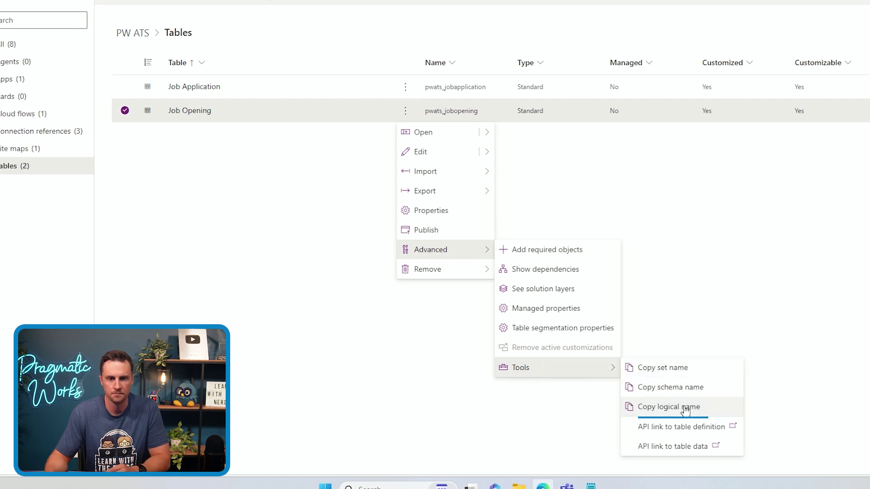
click(685, 409)
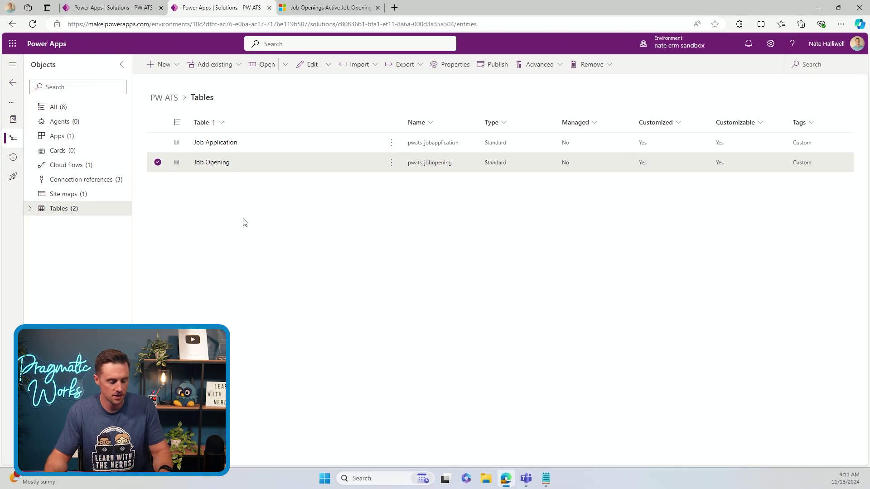
Paste pwats_jobopening on a new Notepad line to compare, then delete it
key(alt+Tab)
click(776, 227)
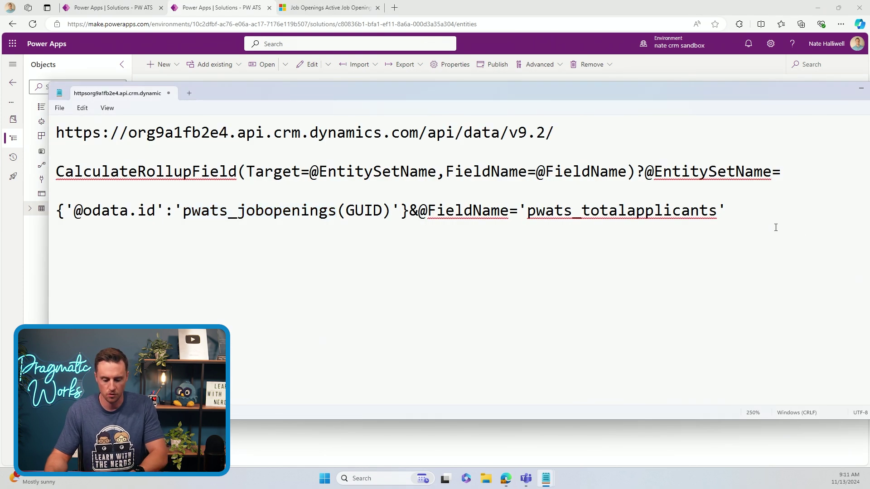
key(Return)
key(Return)
key(ctrl+v)
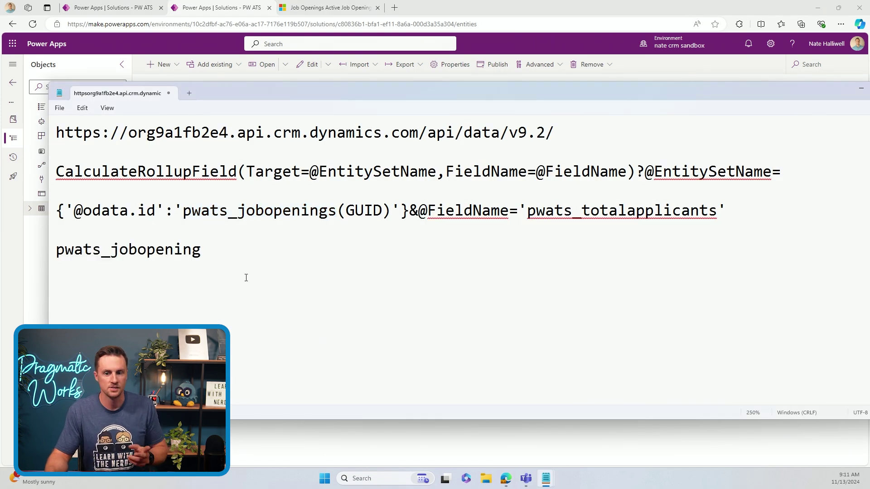
drag(202, 251, 56, 255)
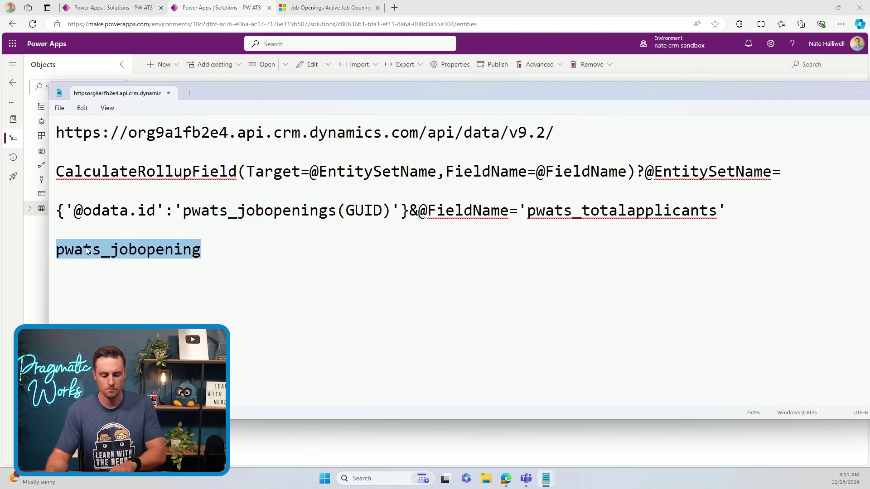
key(BackSpace)
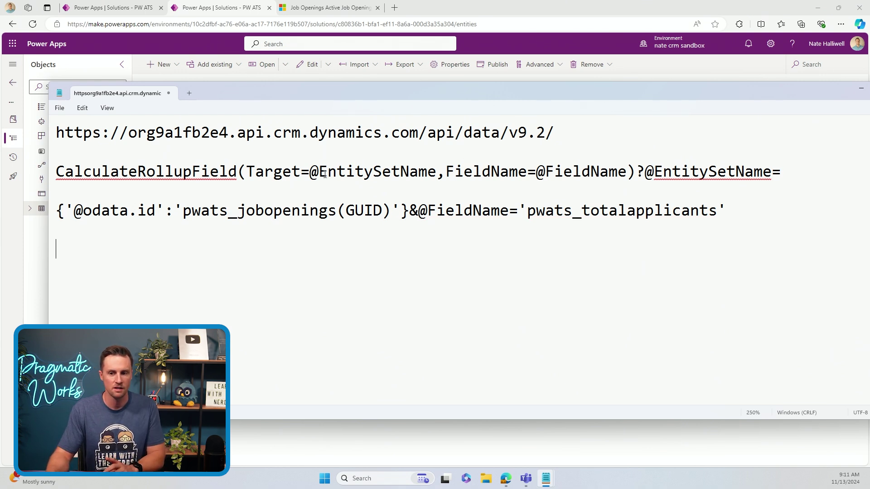
Select EntitySetName in the request and open the Job Opening table's API definition
drag(320, 174, 438, 181)
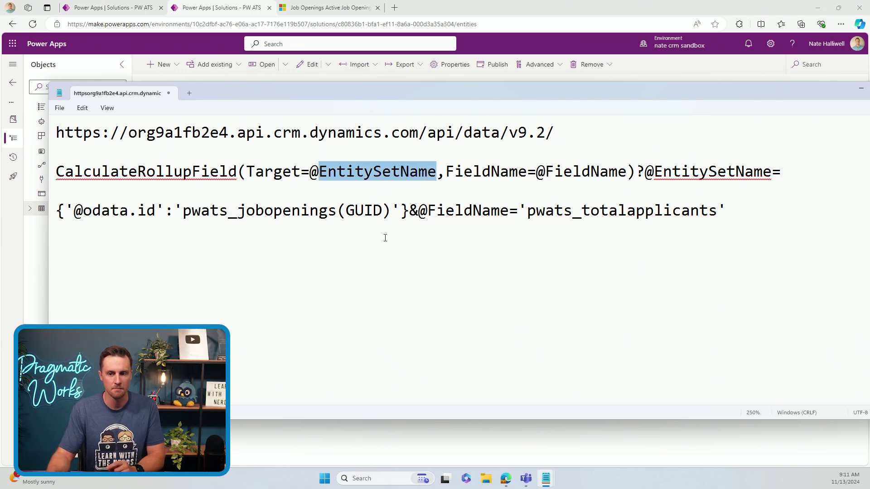
click(426, 453)
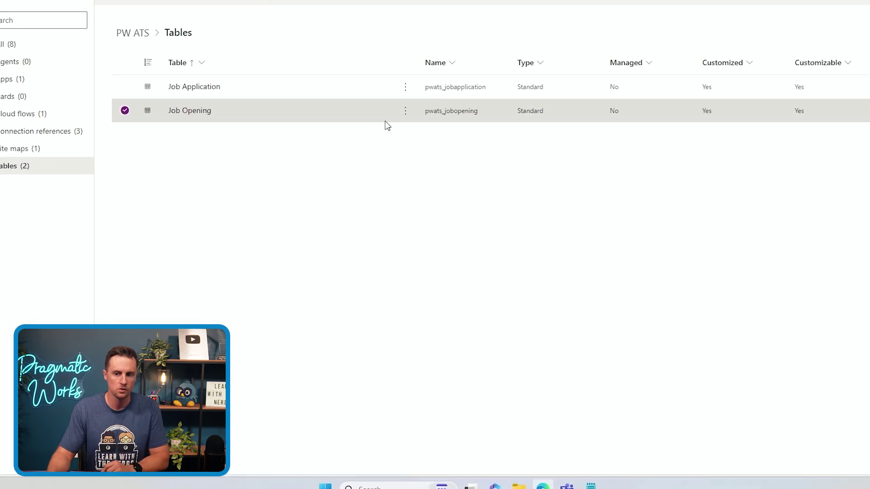
click(405, 111)
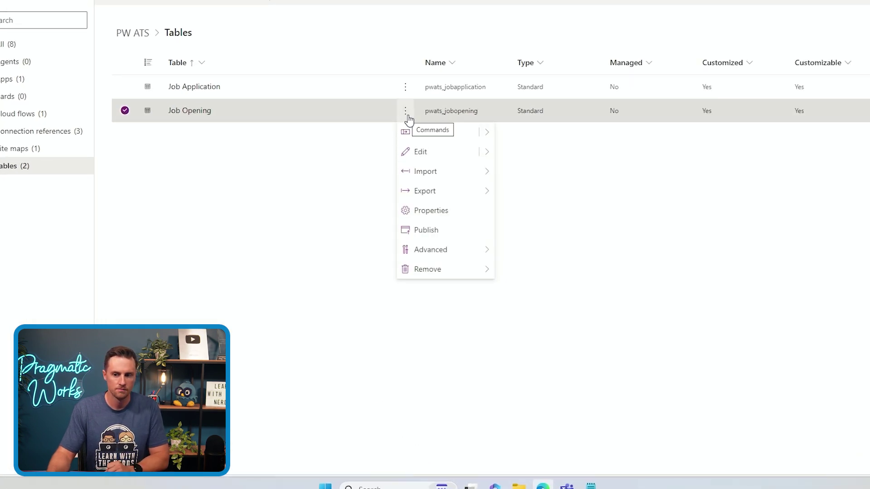
mouse_move(444, 254)
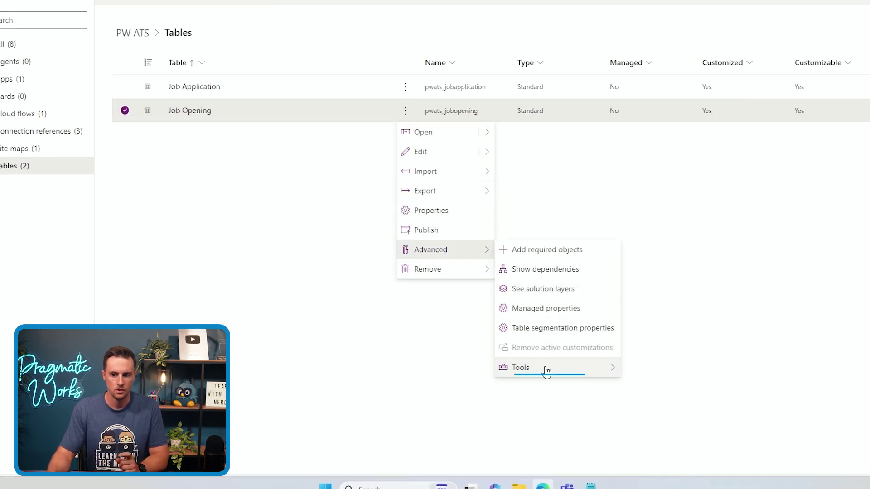
mouse_move(547, 371)
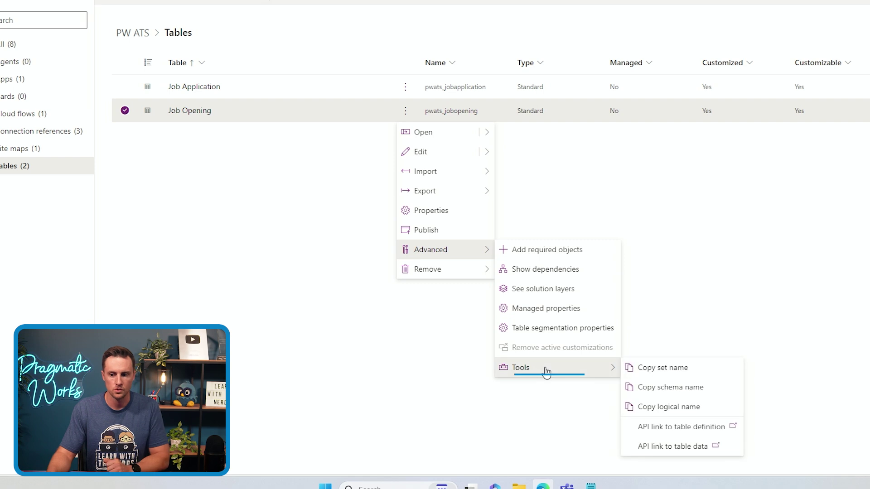
click(673, 427)
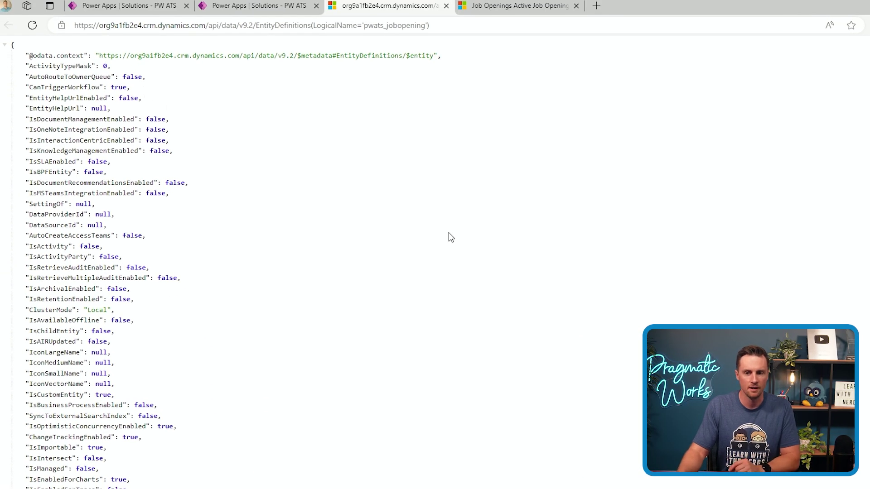
Find 'entityset' in the table definition and select its value, pwats_jobopenings
key(ctrl+f)
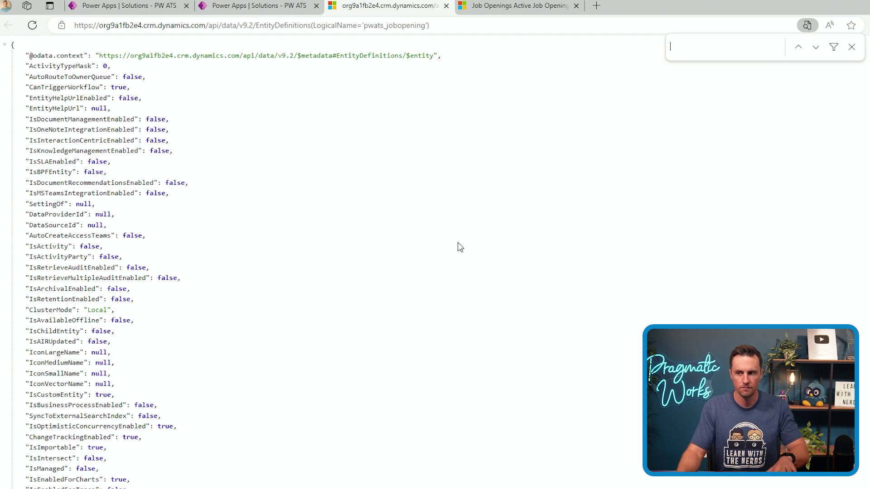
text(entity)
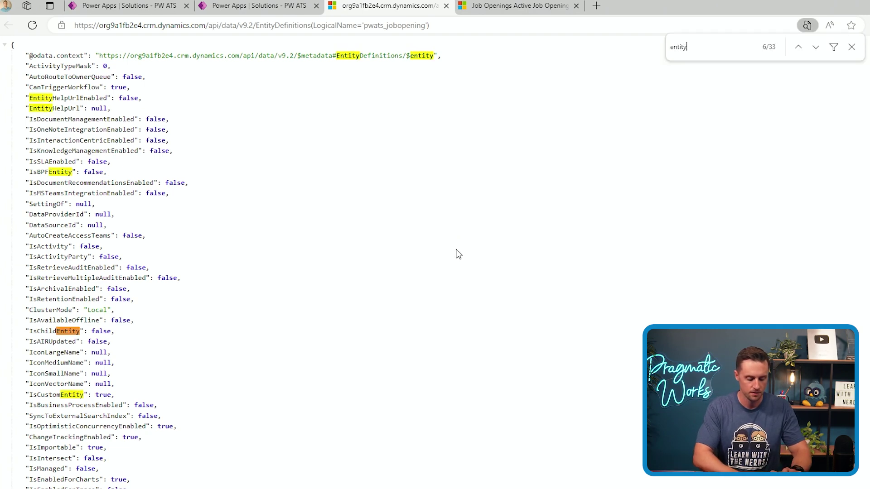
text(set)
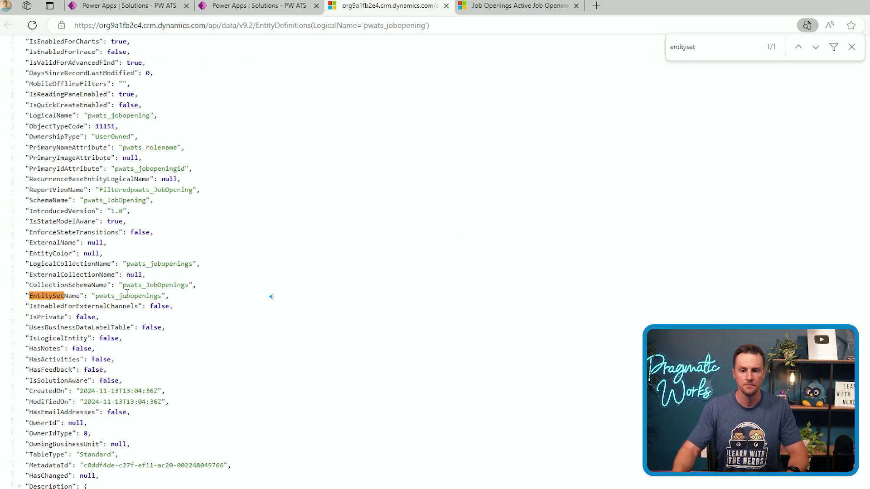
double_click(126, 295)
click(96, 301)
drag(96, 298, 163, 304)
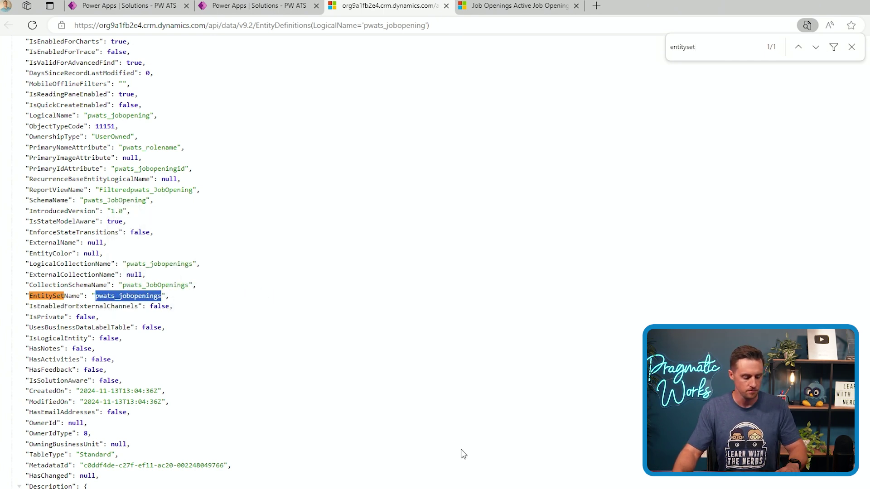
Reopen the Job Opening table's definition through its Web API link
click(237, 7)
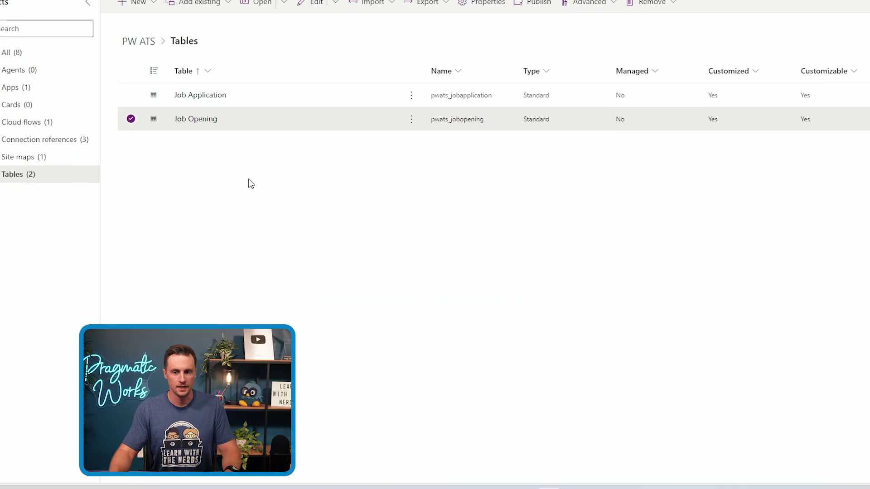
click(411, 119)
mouse_move(480, 258)
mouse_move(553, 368)
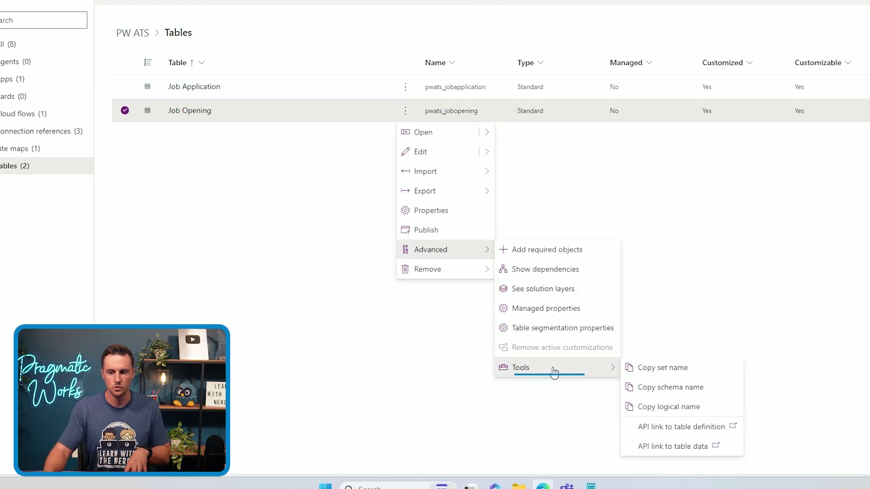
click(682, 427)
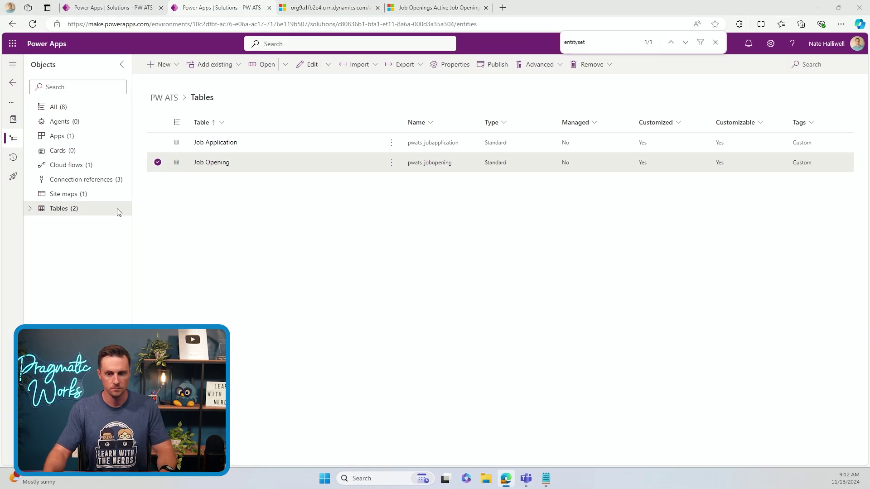
Select the pwats_totalapplicants field name in the rollup URL notes
key(ctrl+Tab)
key(alt+Tab)
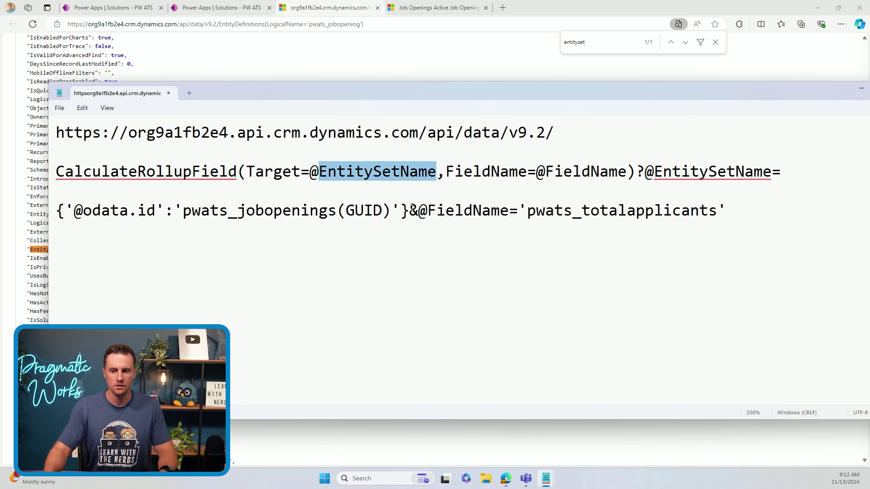
drag(528, 210, 717, 211)
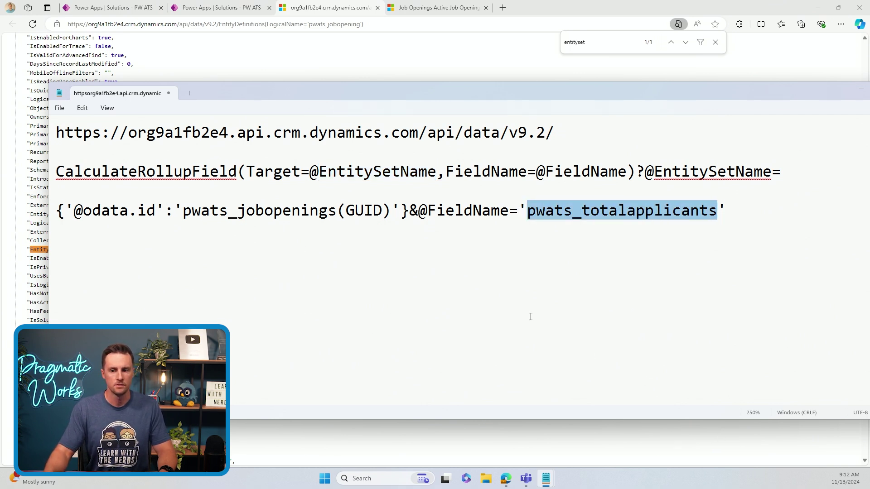
Copy the logical name pwats_TotalApplicants from the Total Applicants column of Job Opening
key(alt+Tab)
click(175, 13)
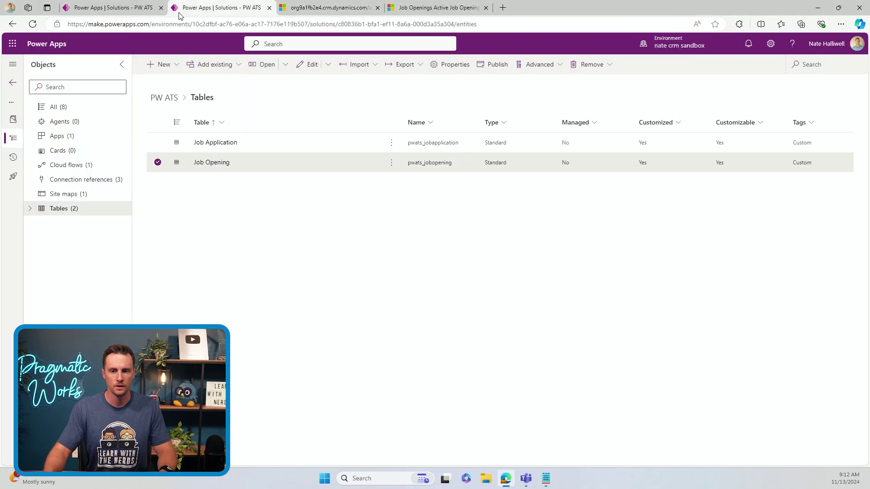
click(211, 164)
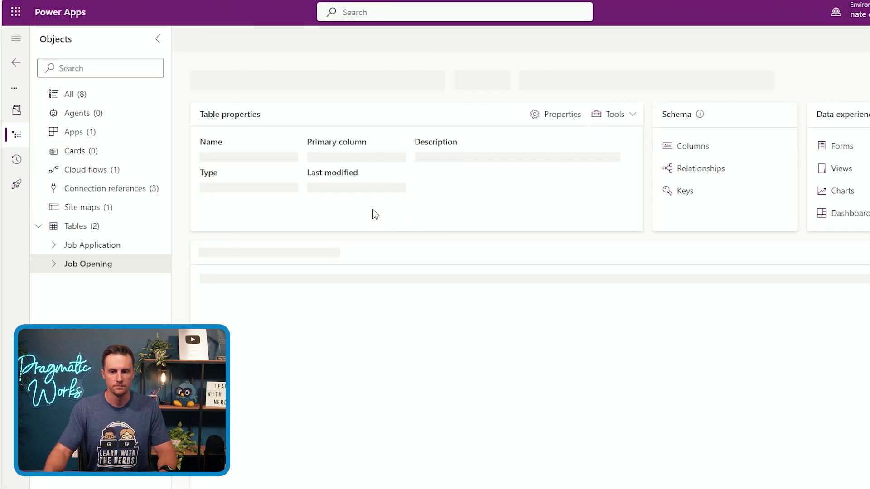
click(691, 146)
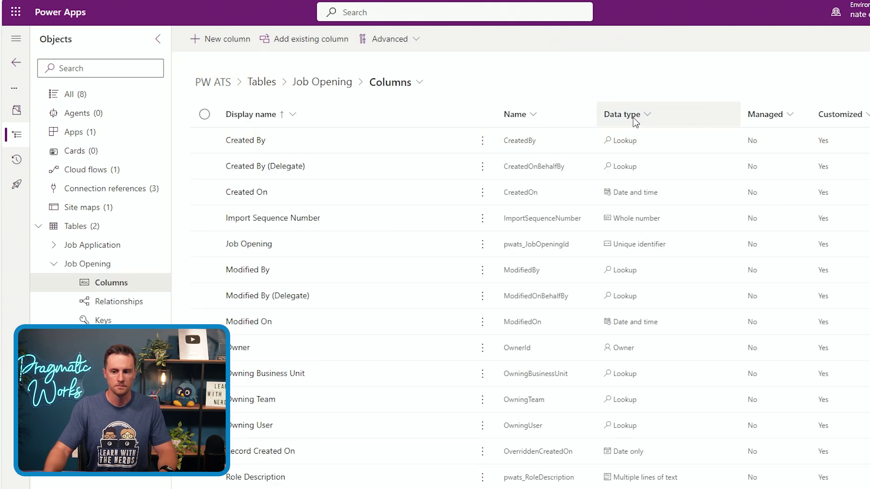
scroll(483, 317, down, 3)
scroll(409, 326, down, 3)
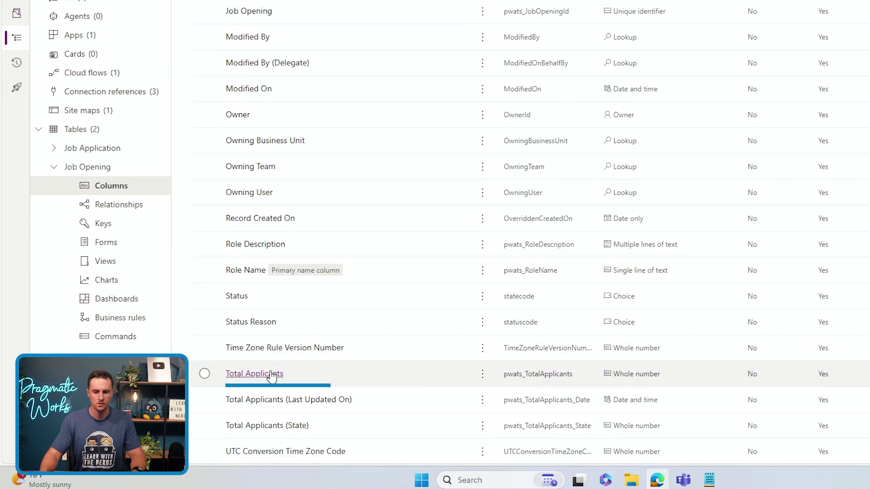
click(483, 374)
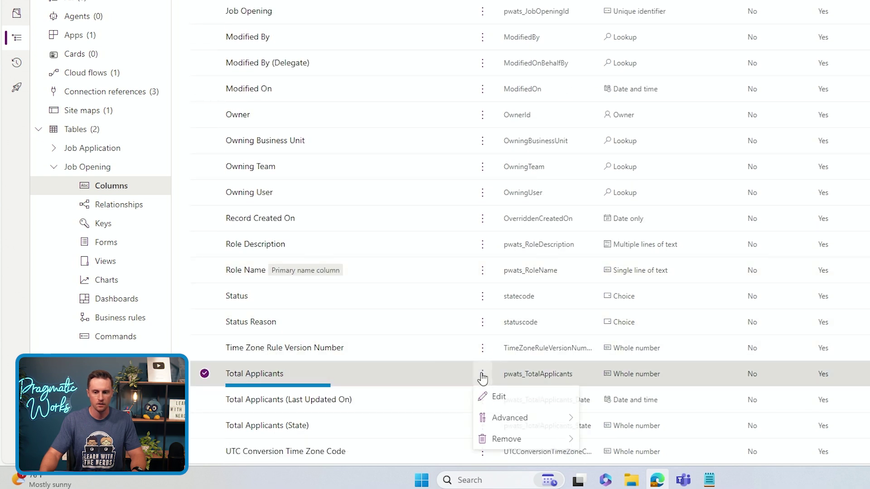
click(534, 417)
click(630, 448)
click(786, 408)
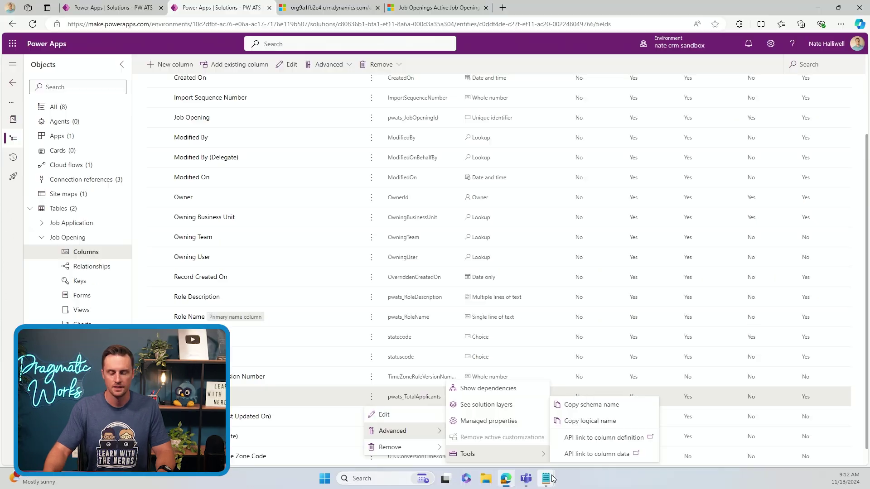
Join the CalculateRollupField call onto the base API address line in Notepad
mouse_move(709, 480)
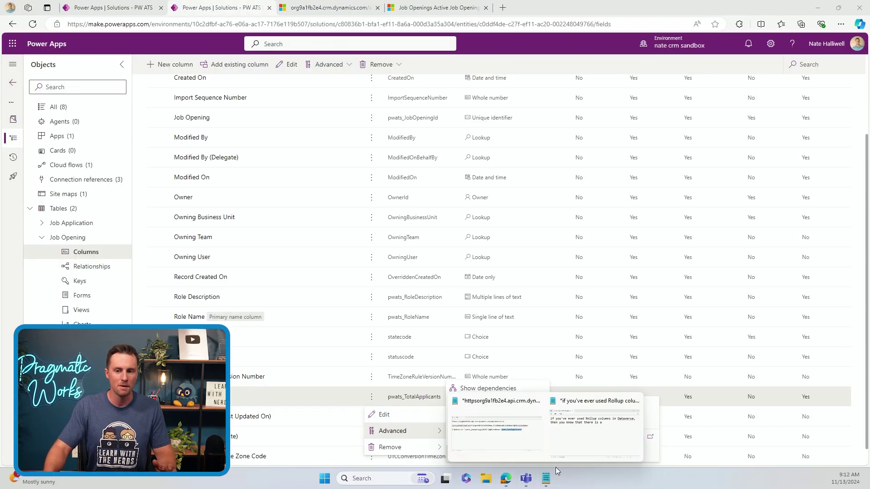
click(516, 428)
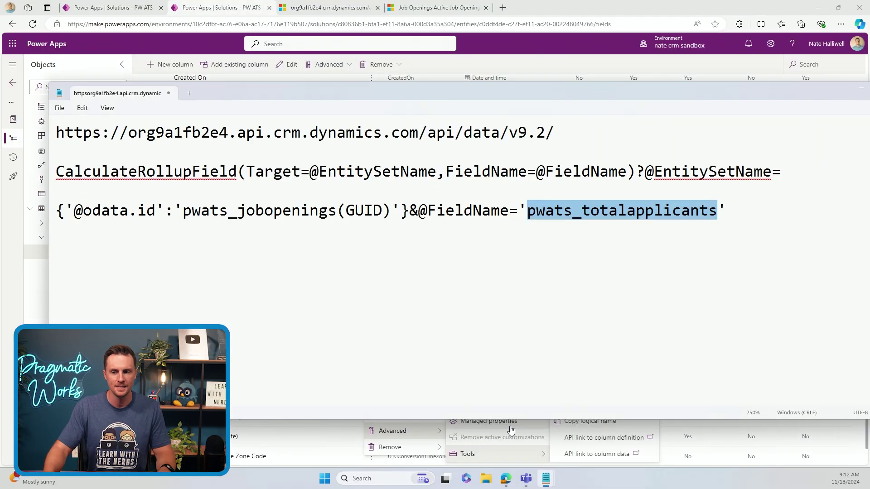
drag(55, 133, 556, 134)
click(563, 132)
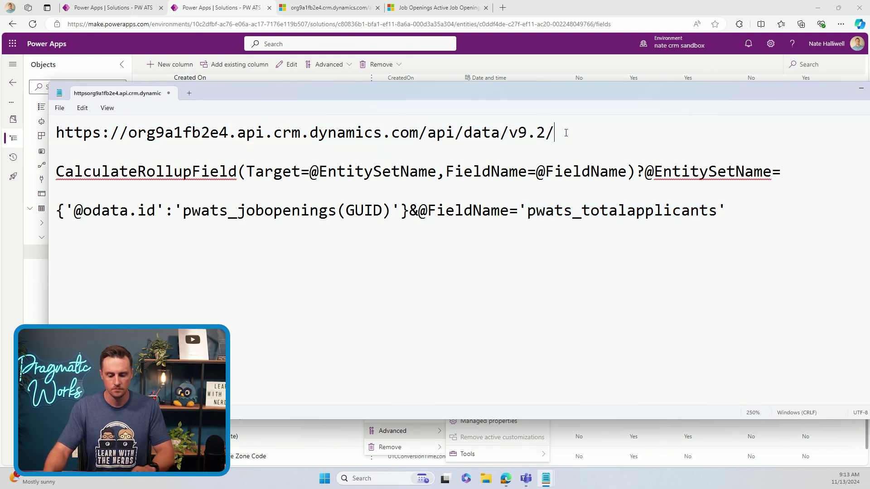
key(Delete)
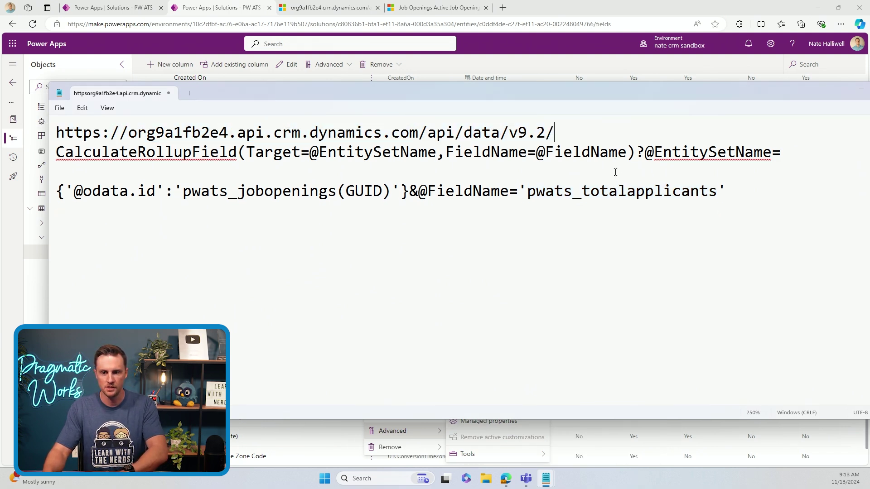
key(Delete)
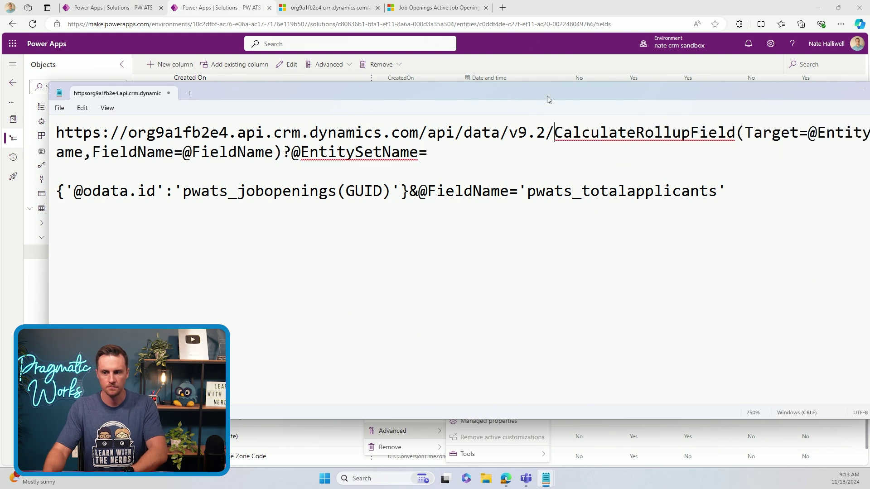
drag(547, 99, 454, 1)
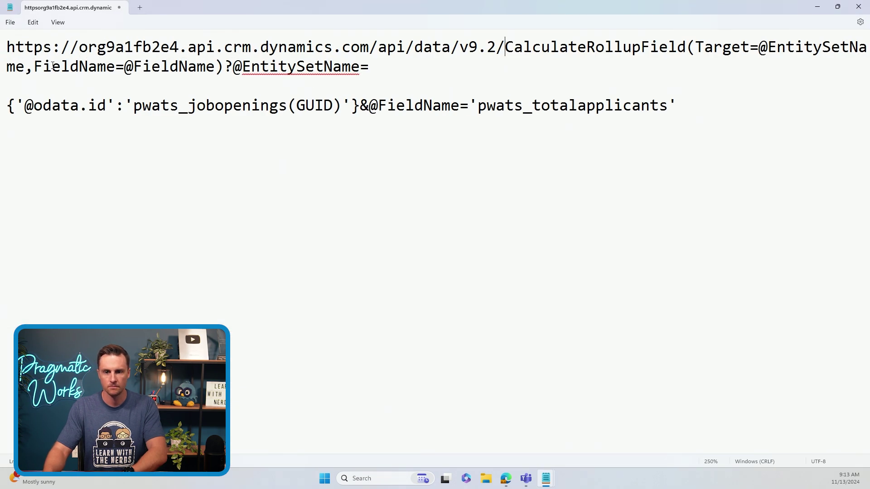
click(366, 73)
key(Delete)
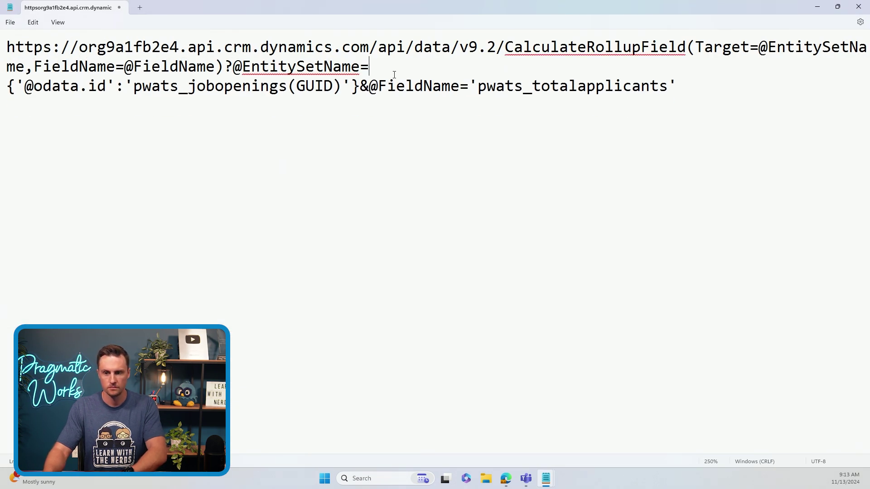
key(Delete)
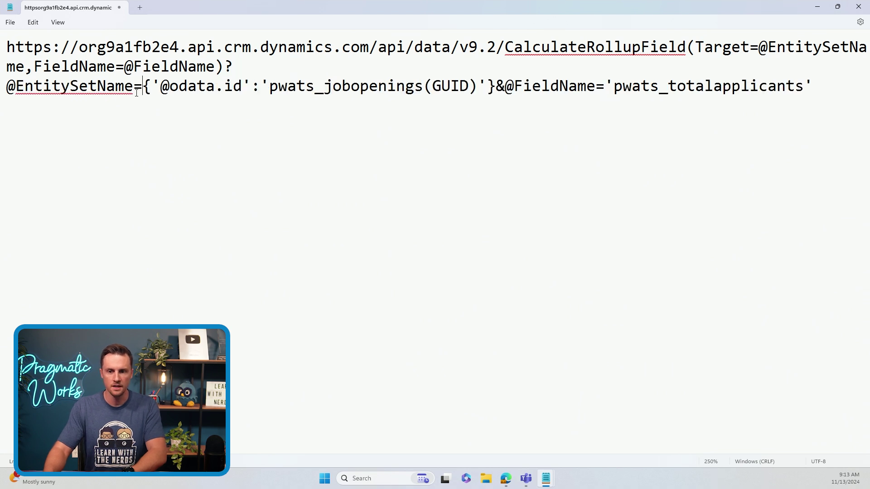
drag(437, 86, 469, 87)
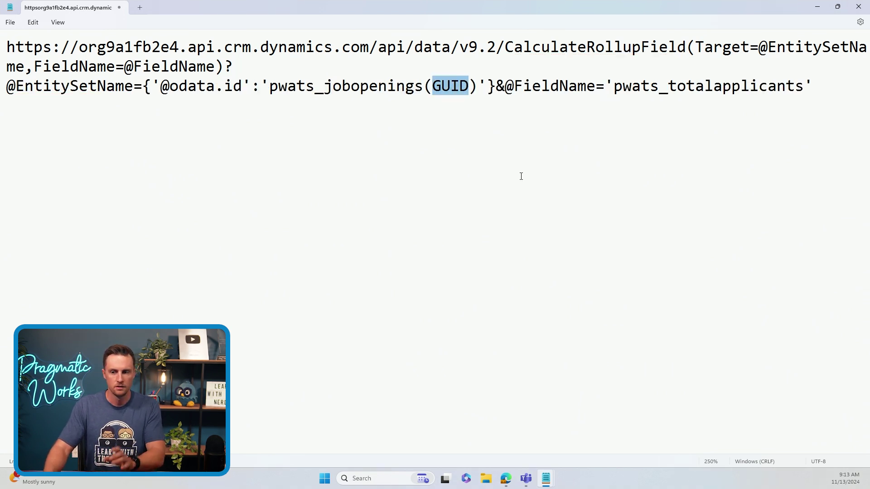
drag(816, 87, 7, 47)
key(alt+Tab)
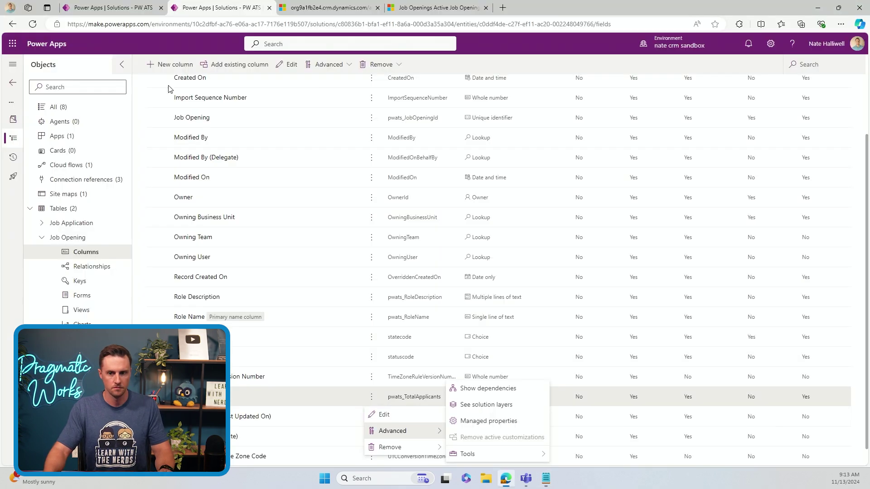
Paste the rollup URL into the HTTP step, replacing the GUID placeholder with Opening (Value)
click(127, 7)
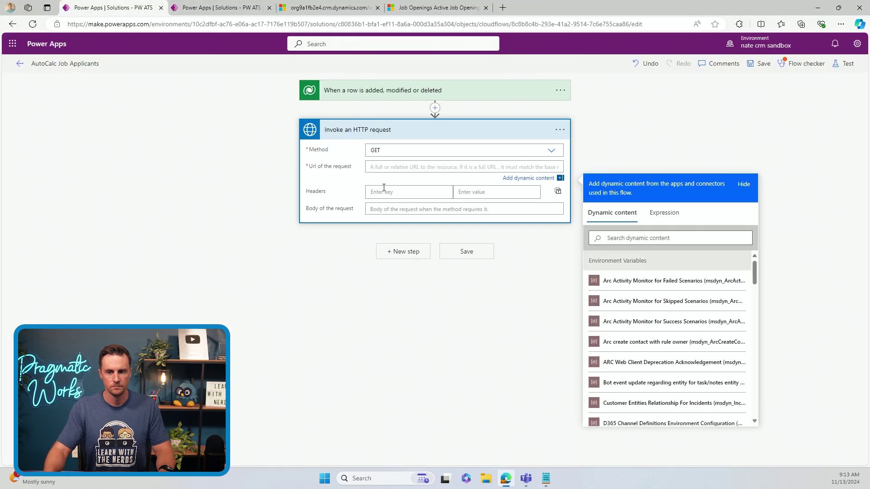
text(https://org9a1fb2e4.api.crm.dynamics.com/api/data/v9.2/CalculateRollupField(Target=@EntitySetName,FieldName=@FieldName)?@EntitySetName={'@odata.id':'pwats_jobopenings(GUID)'}&@FieldName='pwats_totalapplicants)
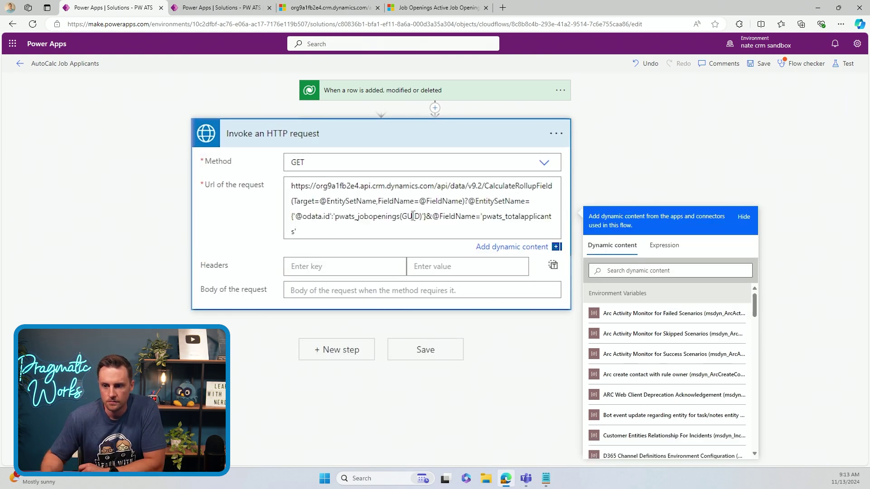
double_click(411, 217)
key(BackSpace)
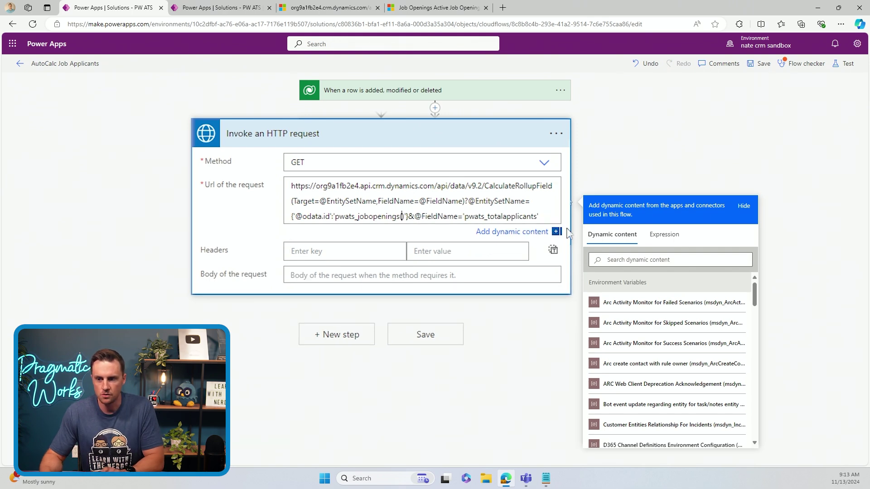
click(694, 287)
click(693, 286)
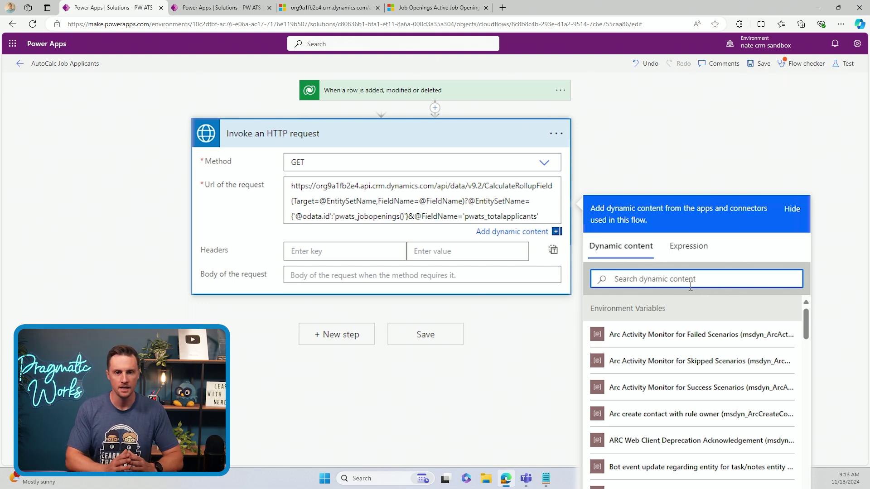
text(openin)
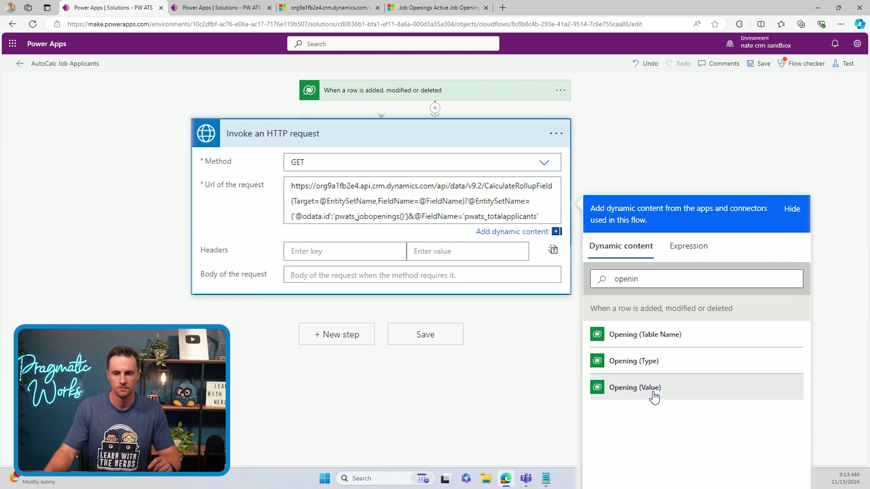
click(652, 393)
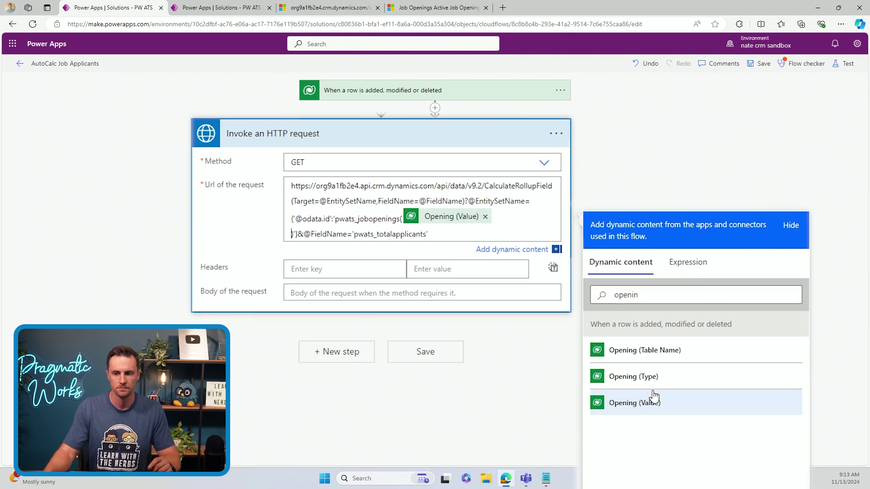
Save the flow and start a manual test that waits for the trigger
click(419, 353)
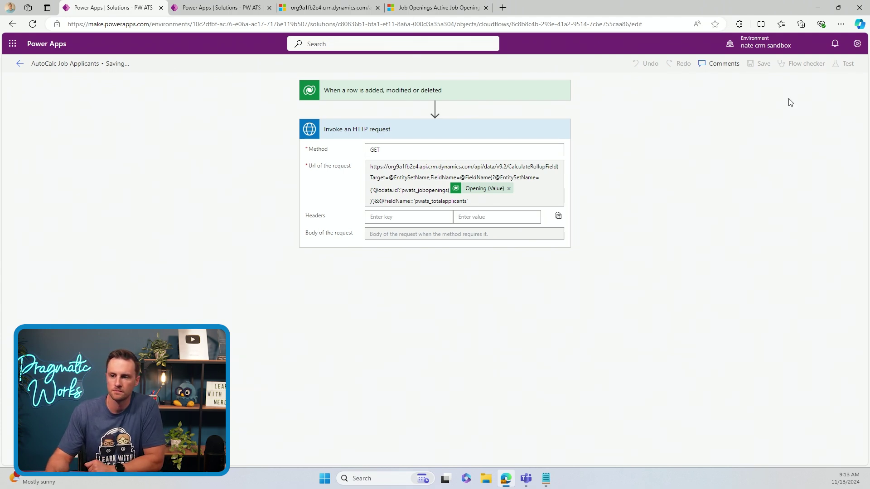
click(844, 63)
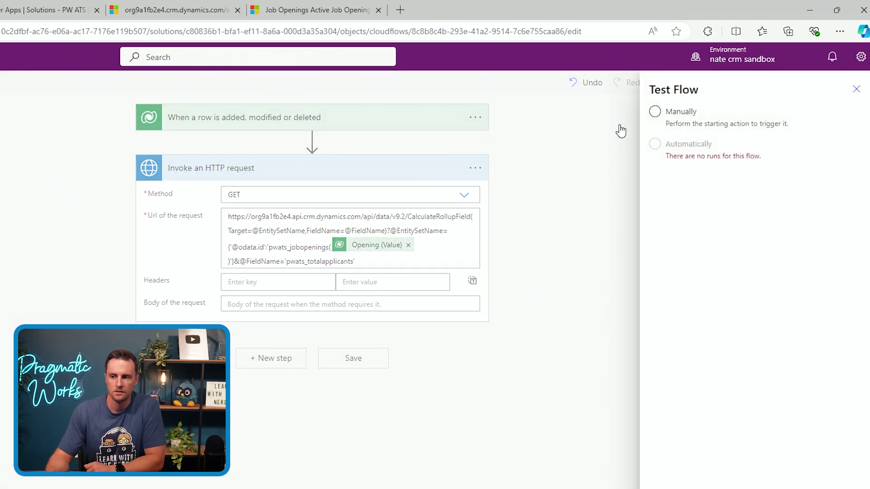
click(679, 121)
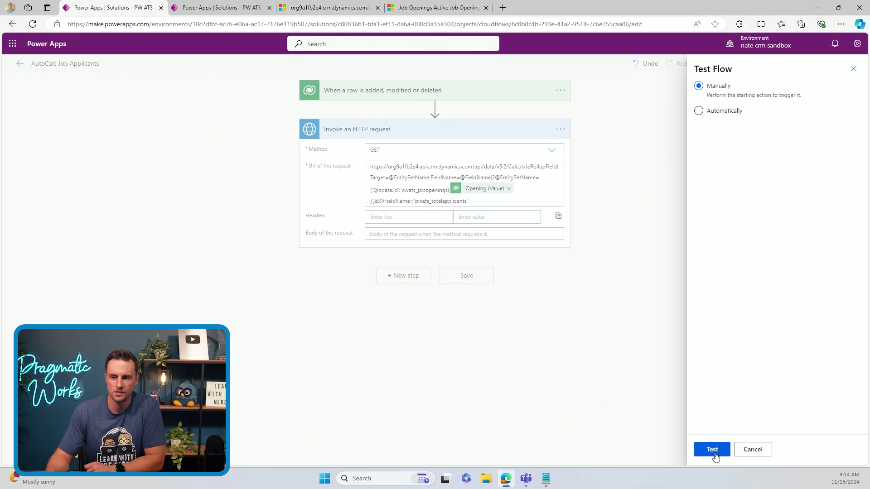
click(712, 450)
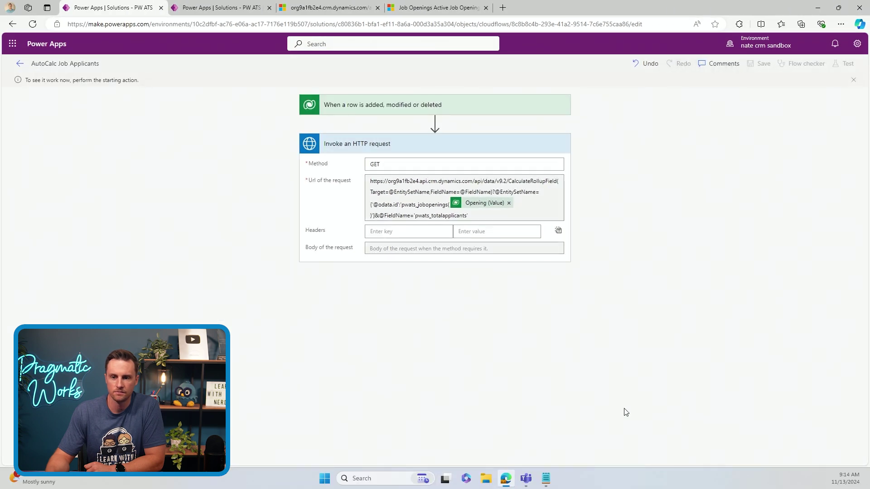
Add a Customer Service Representative job application with the applicant's first and last name, then Save & Close
click(421, 13)
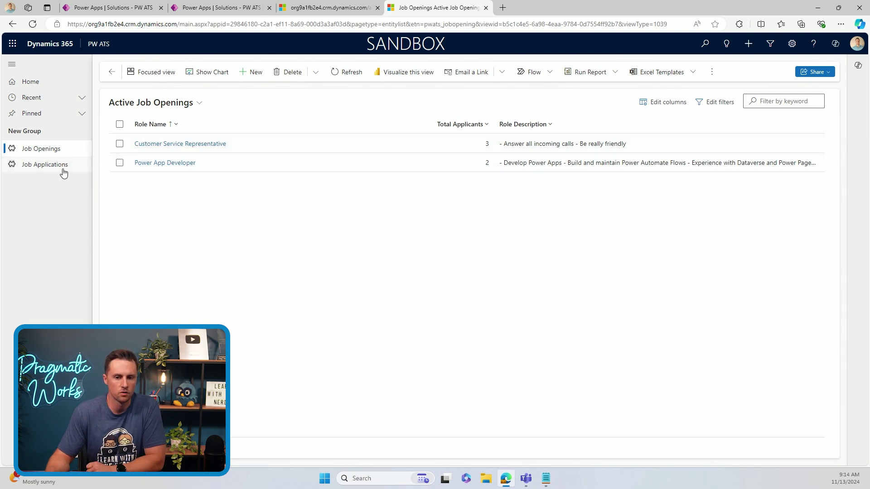
click(83, 168)
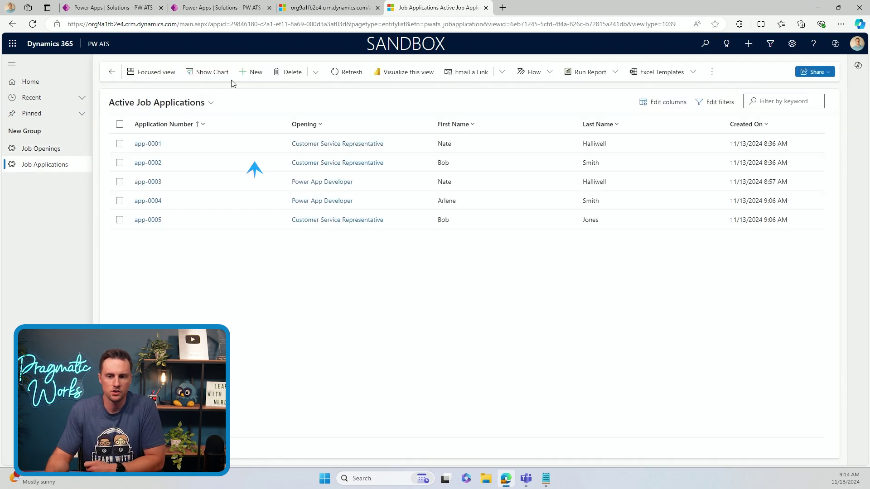
click(250, 72)
click(210, 190)
click(249, 250)
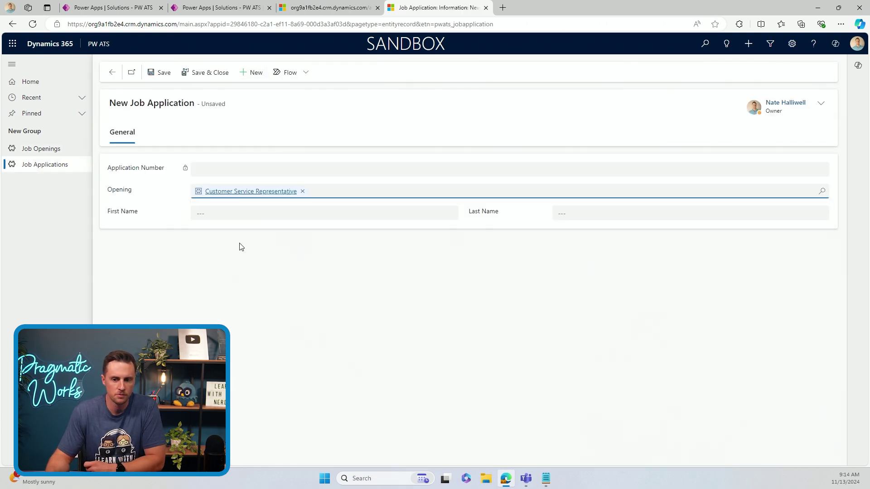
click(245, 218)
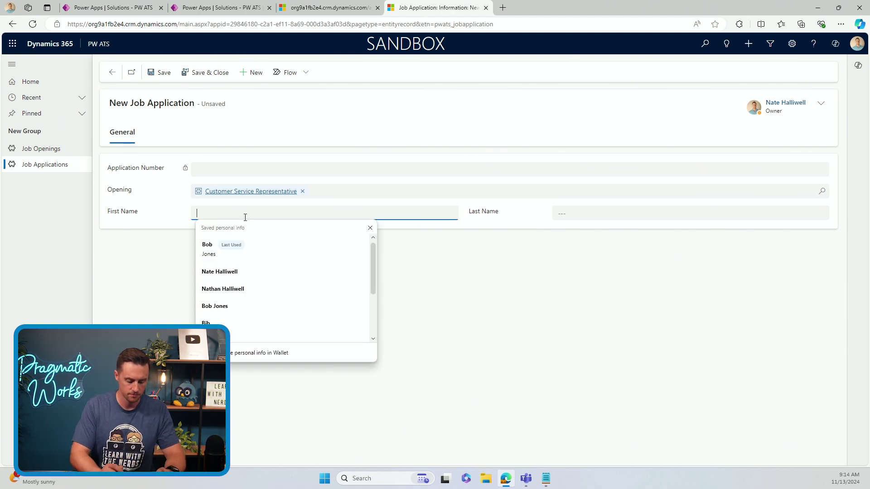
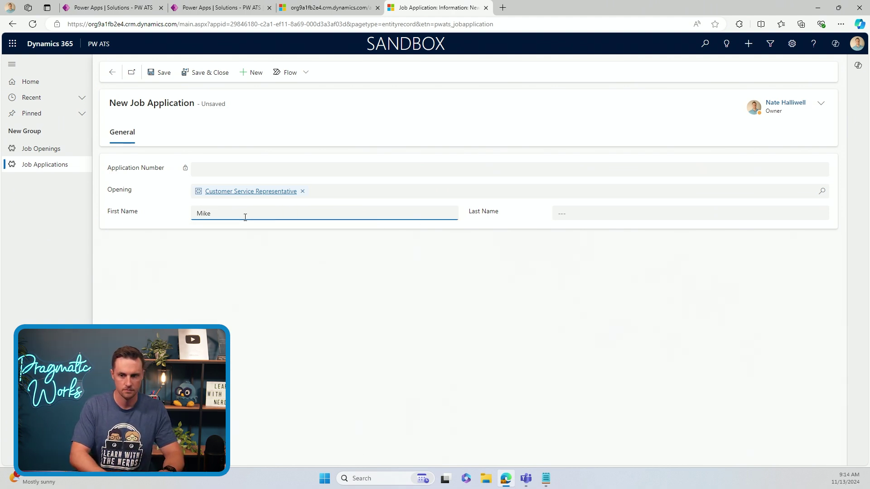
click(572, 215)
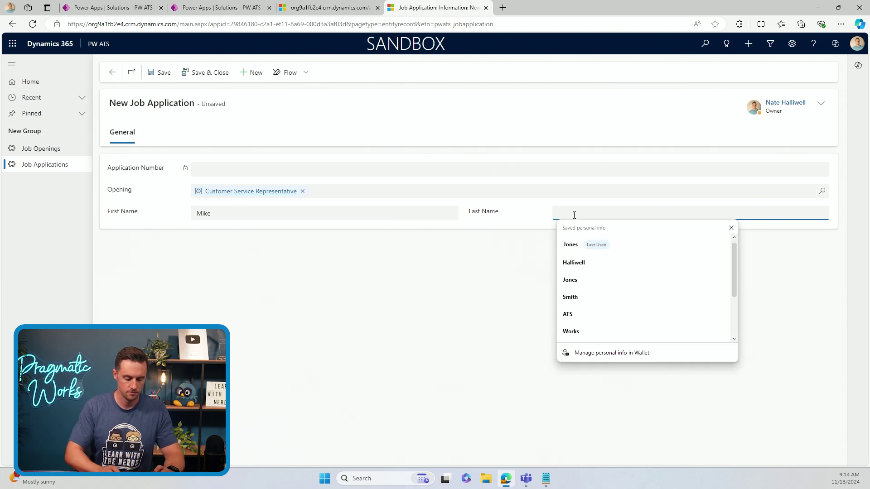
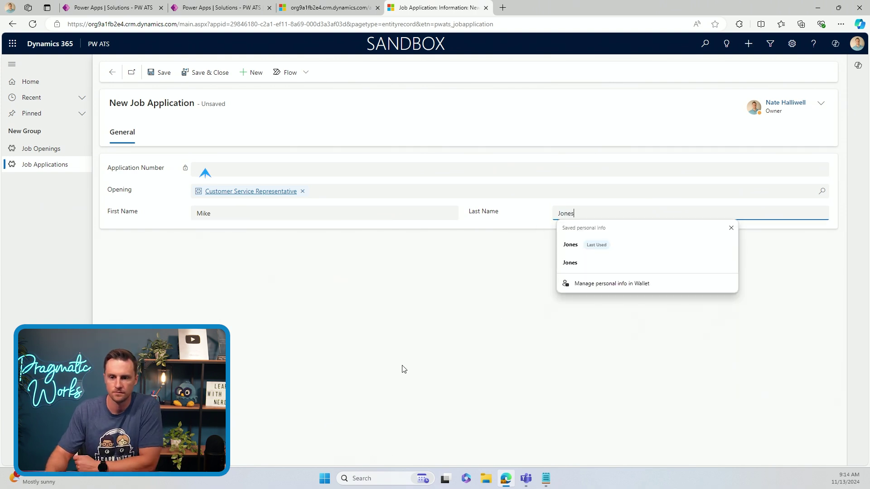
click(400, 360)
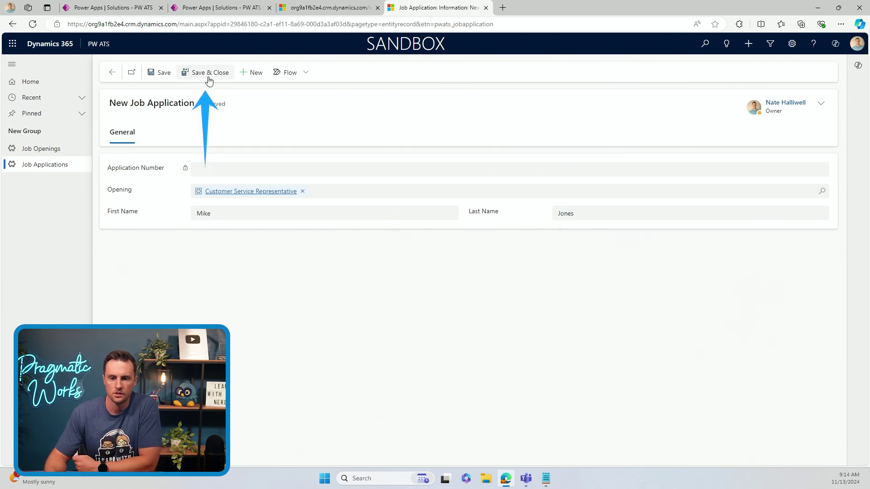
click(208, 77)
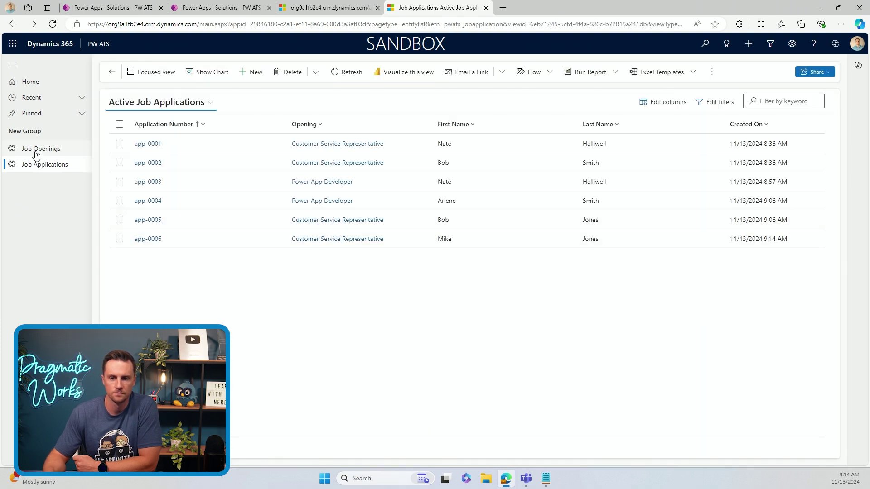
Check the flow's test run succeeded, then return to the Dynamics 365 job applications list
click(124, 10)
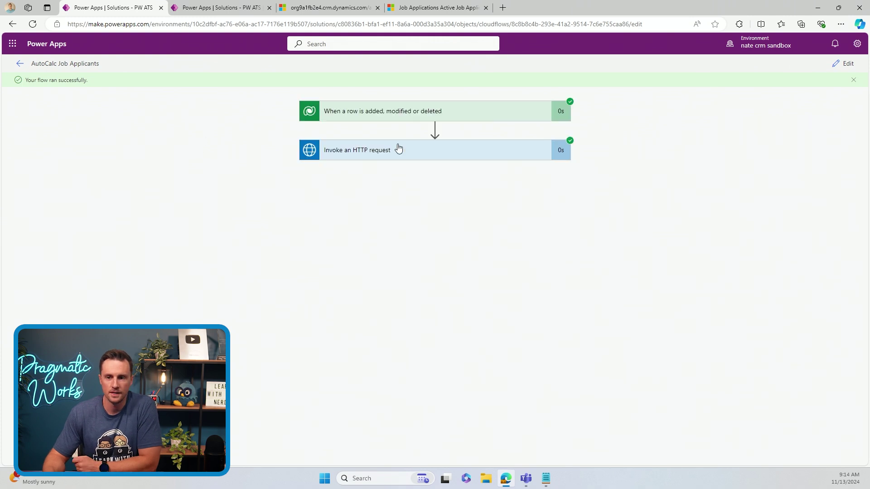
click(426, 7)
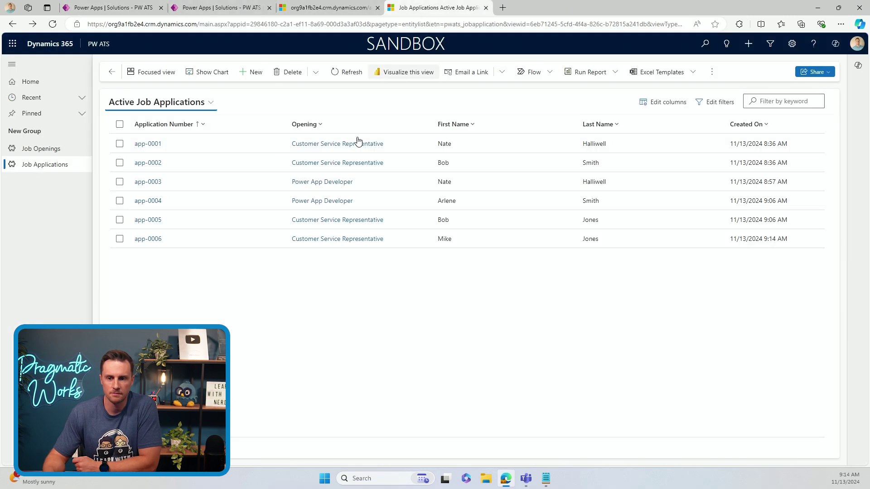
Save a Power App Developer application with a saved name, then refresh Job Openings to see Total Applicants 3
click(50, 153)
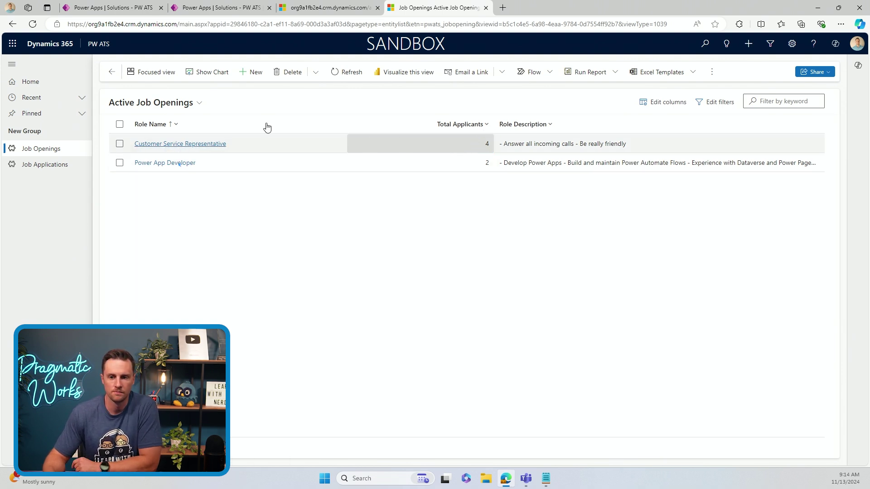
click(35, 167)
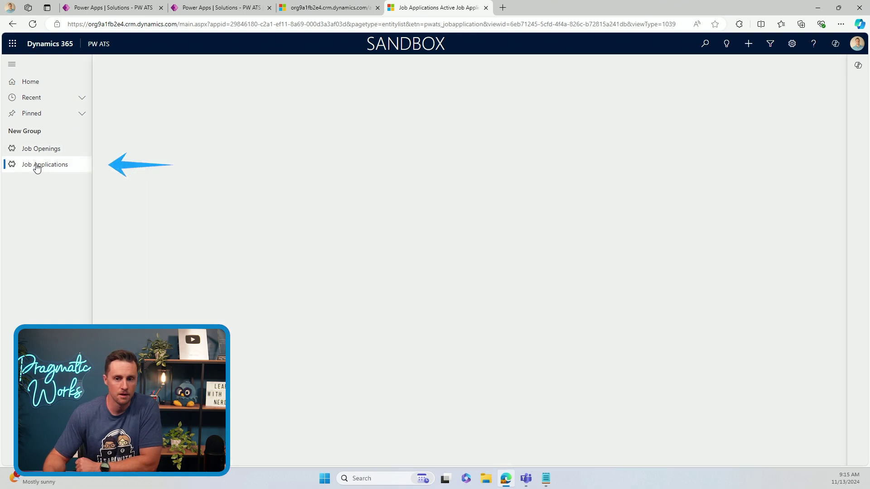
click(250, 75)
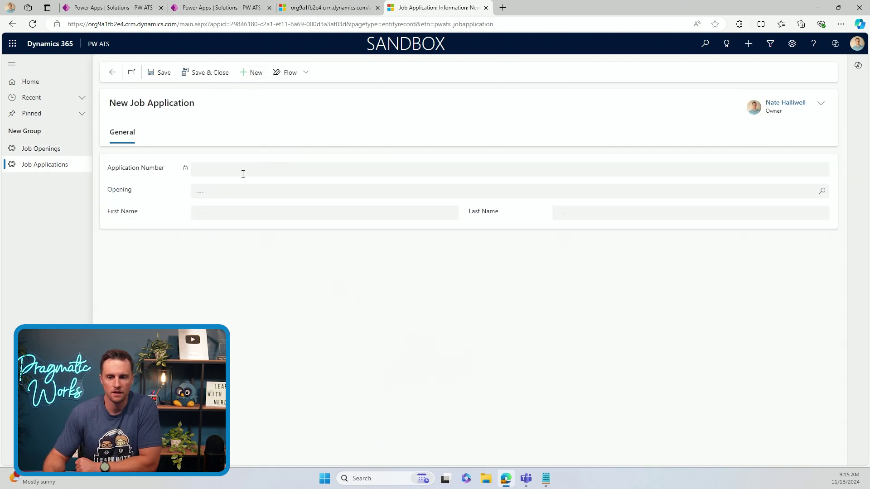
click(232, 194)
click(255, 232)
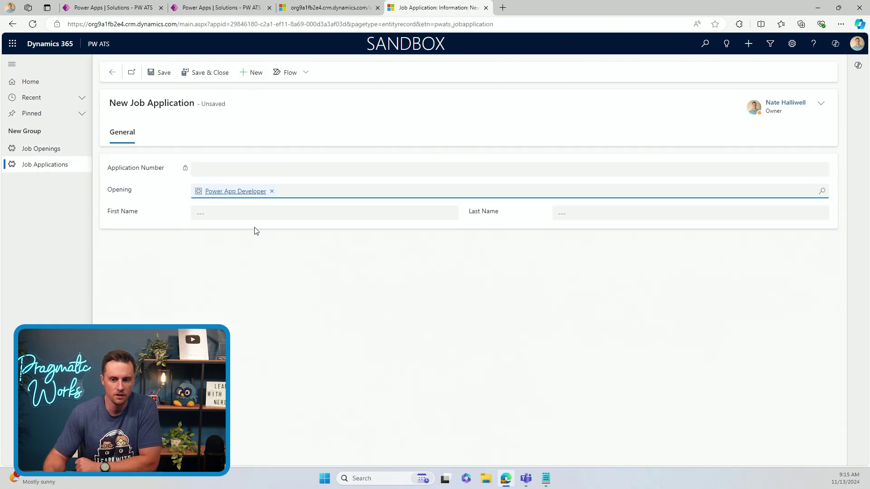
click(222, 215)
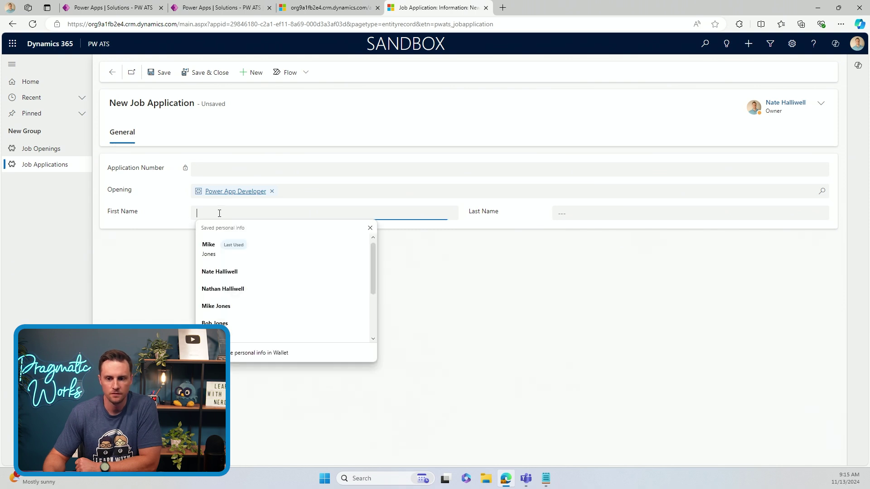
click(248, 271)
click(205, 73)
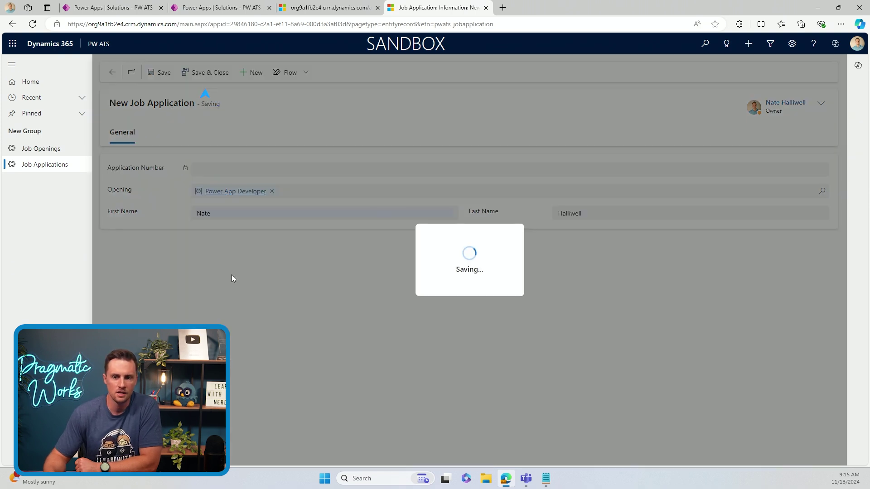
click(31, 150)
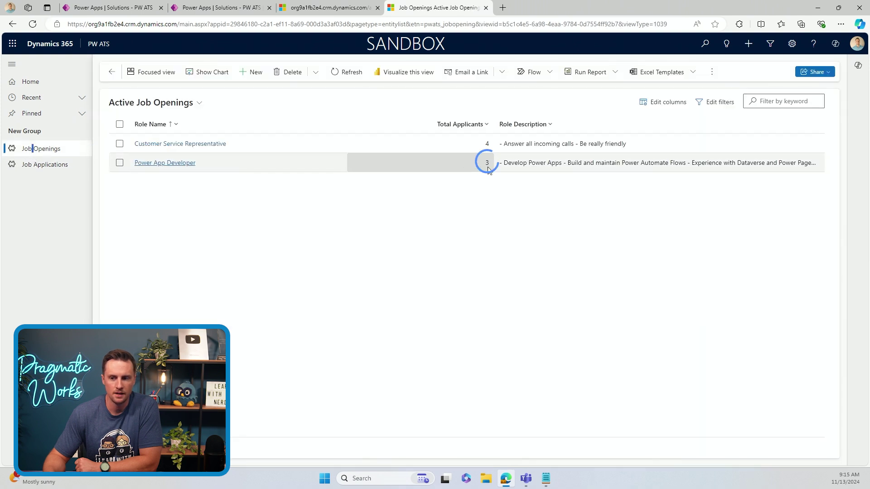
click(350, 73)
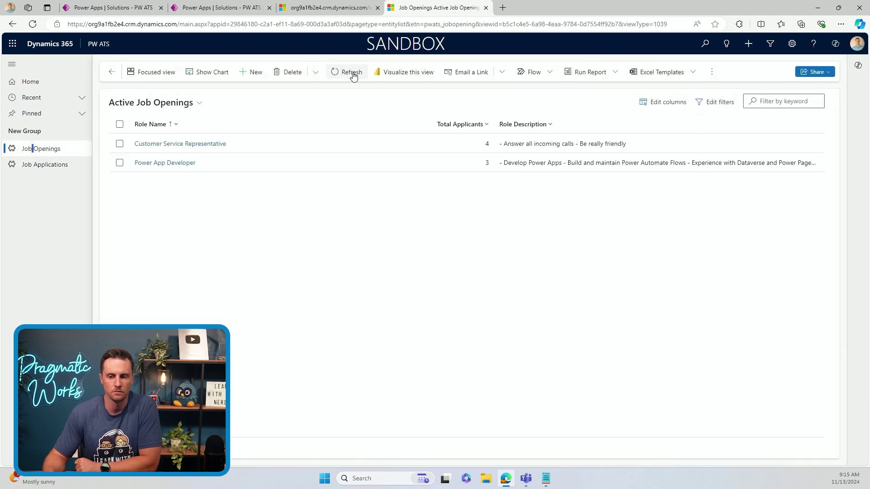